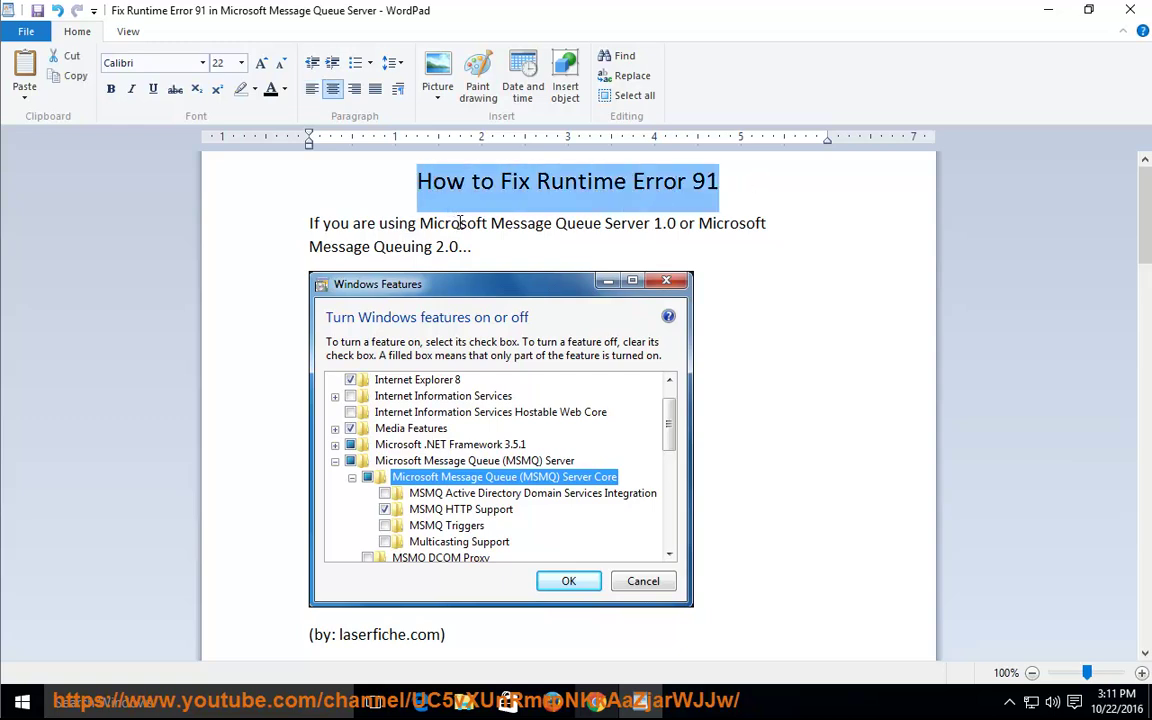
Step: Read the MSMQ fix, selecting the Message Queue phrases and the Everyone-group advice down to 'DCOMCnfg'
click(459, 222)
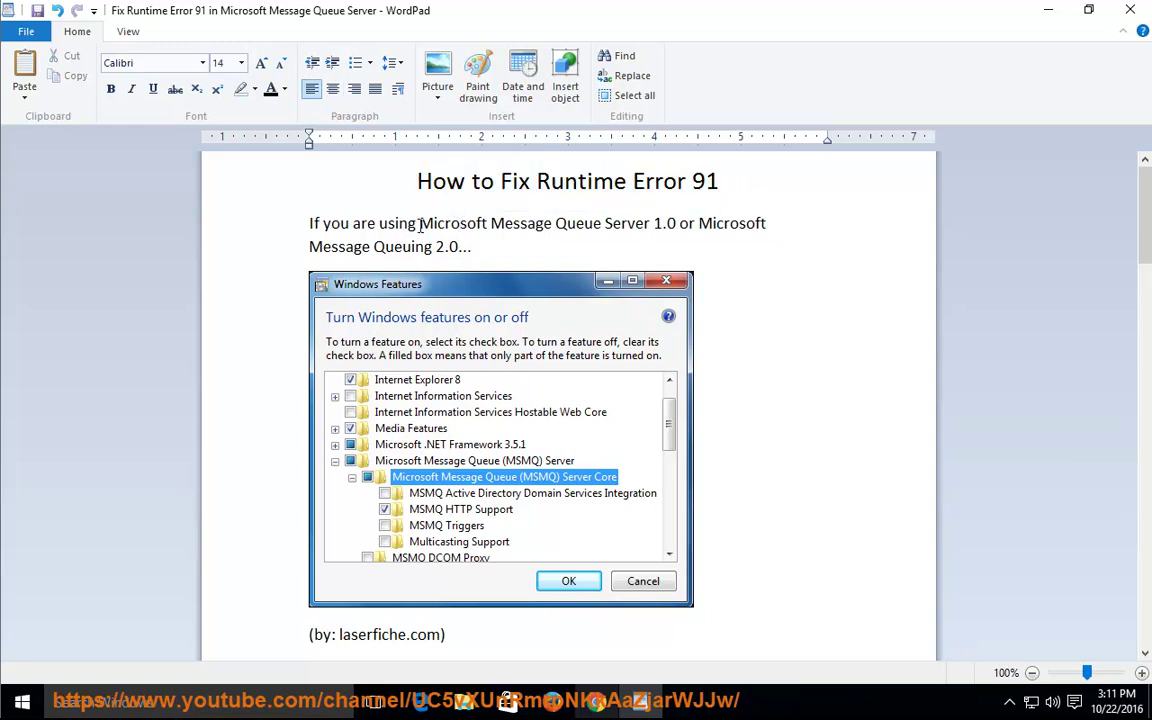
drag(419, 224, 686, 232)
drag(478, 253, 309, 248)
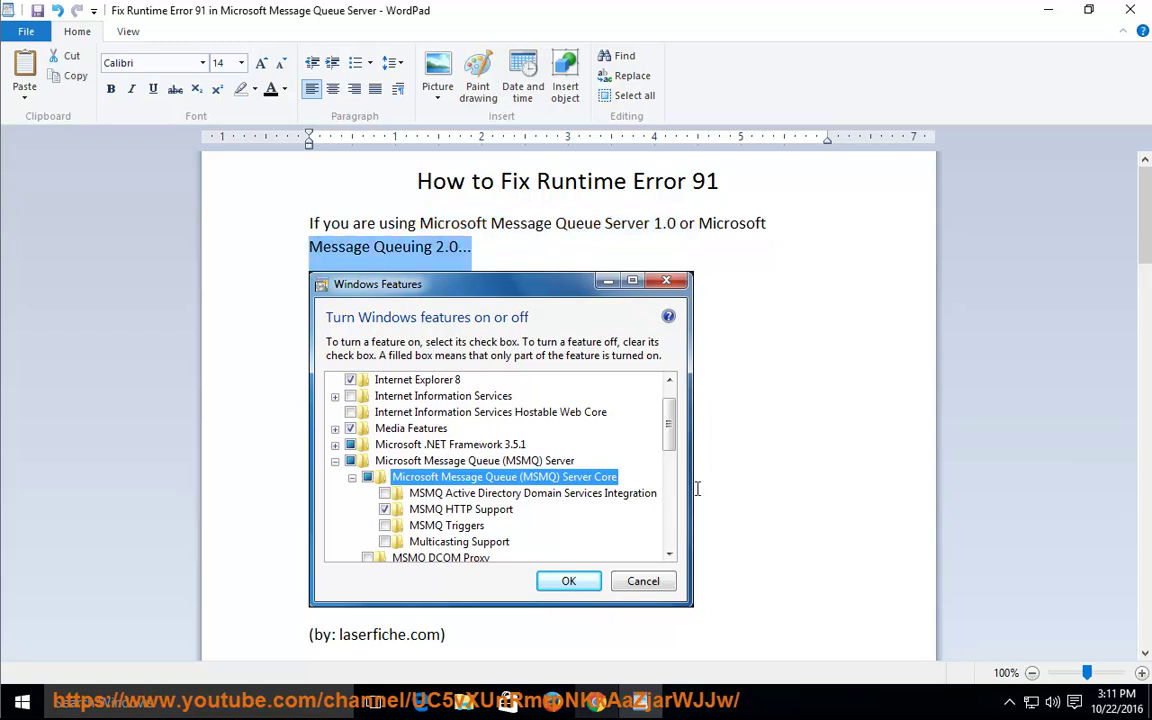
drag(1147, 235, 1147, 290)
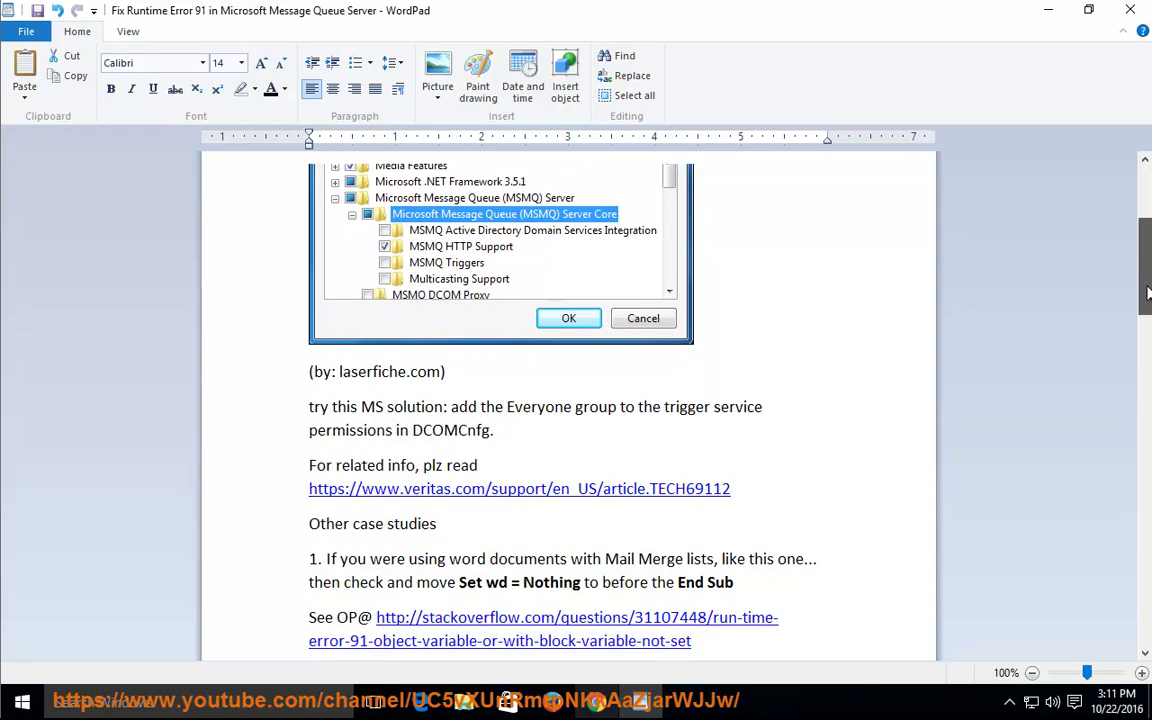
drag(447, 408, 309, 406)
click(472, 408)
mouse_move(454, 408)
mouse_down()
mouse_move(535, 407)
mouse_move(495, 430)
mouse_up()
click(495, 430)
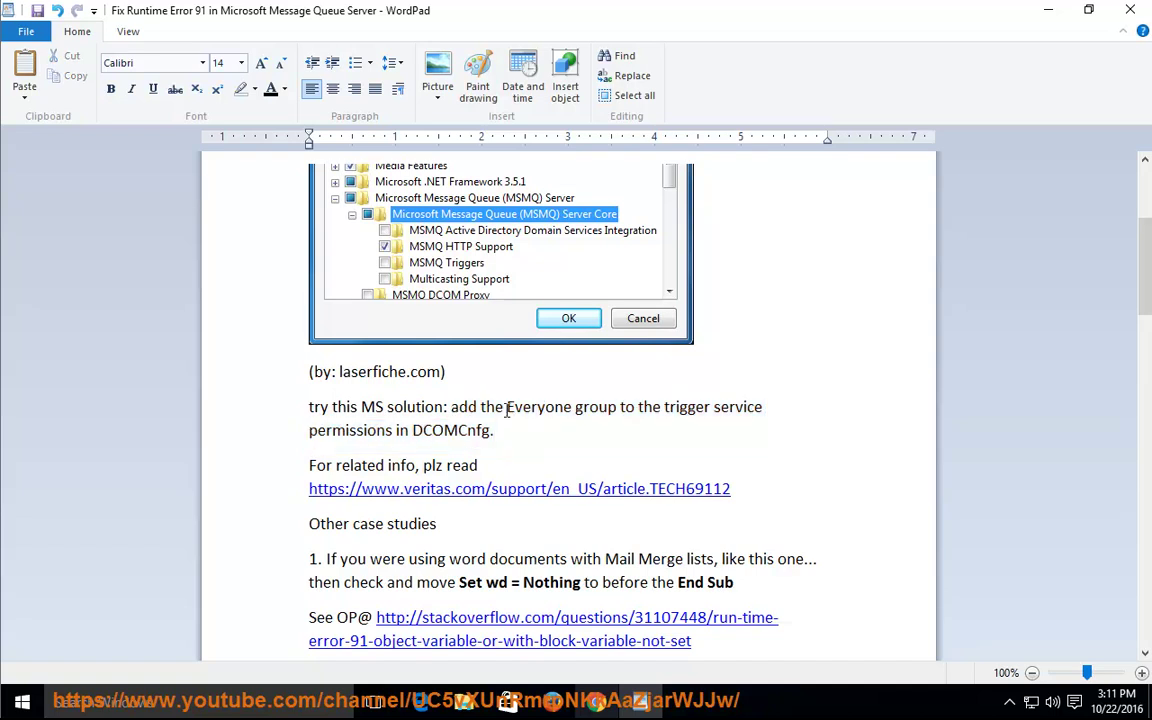
double_click(475, 432)
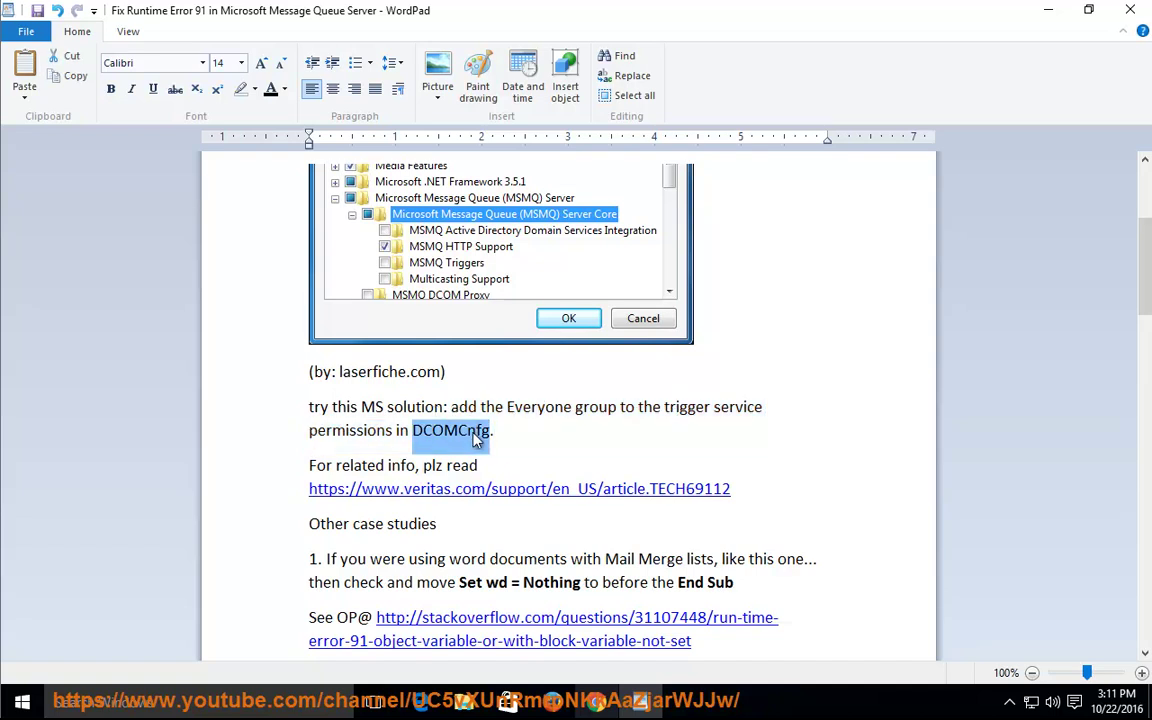
Step: Launch DCOMCNFG from Run and bold the Everyone-group instruction in the guide
key(super+r)
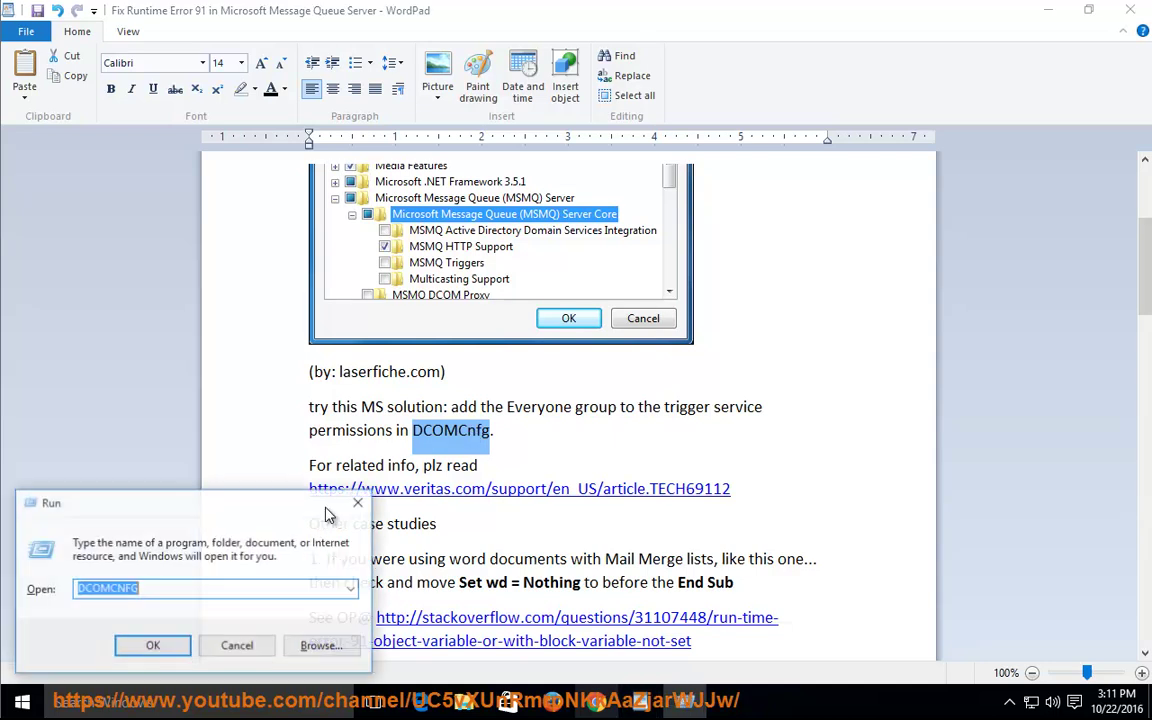
click(153, 645)
drag(482, 88, 700, 147)
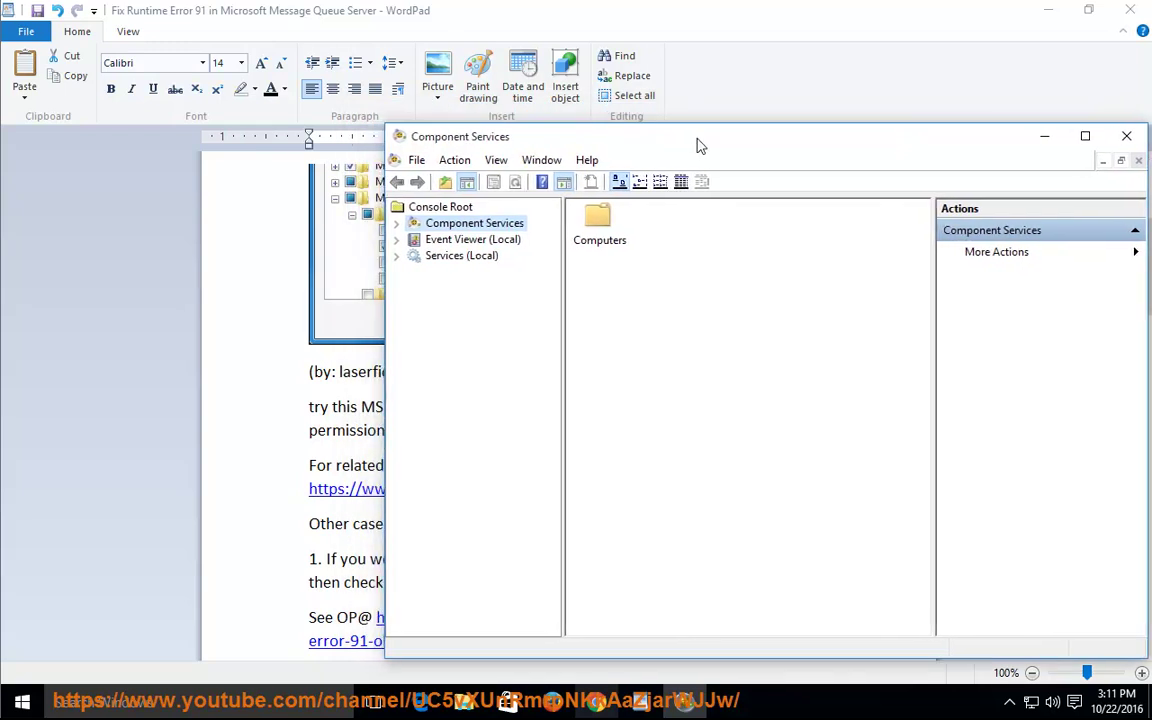
drag(451, 407, 494, 430)
click(111, 88)
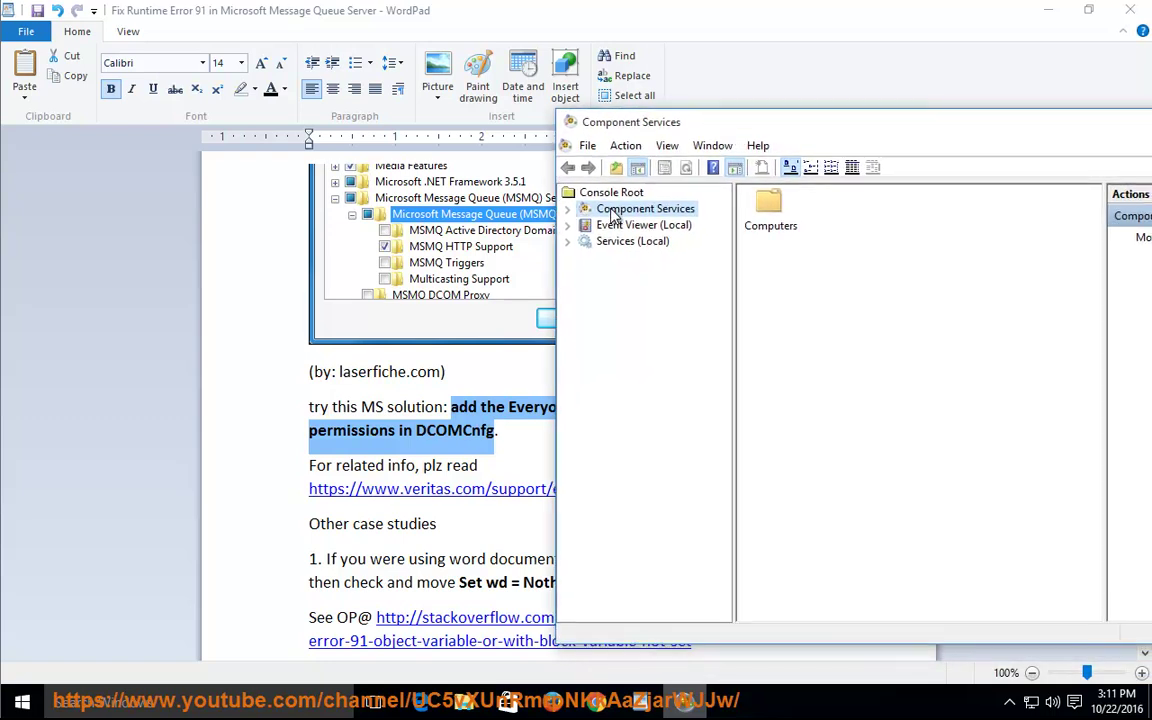
Step: Expand Component Services > Computers and open the properties of My Computer
click(568, 208)
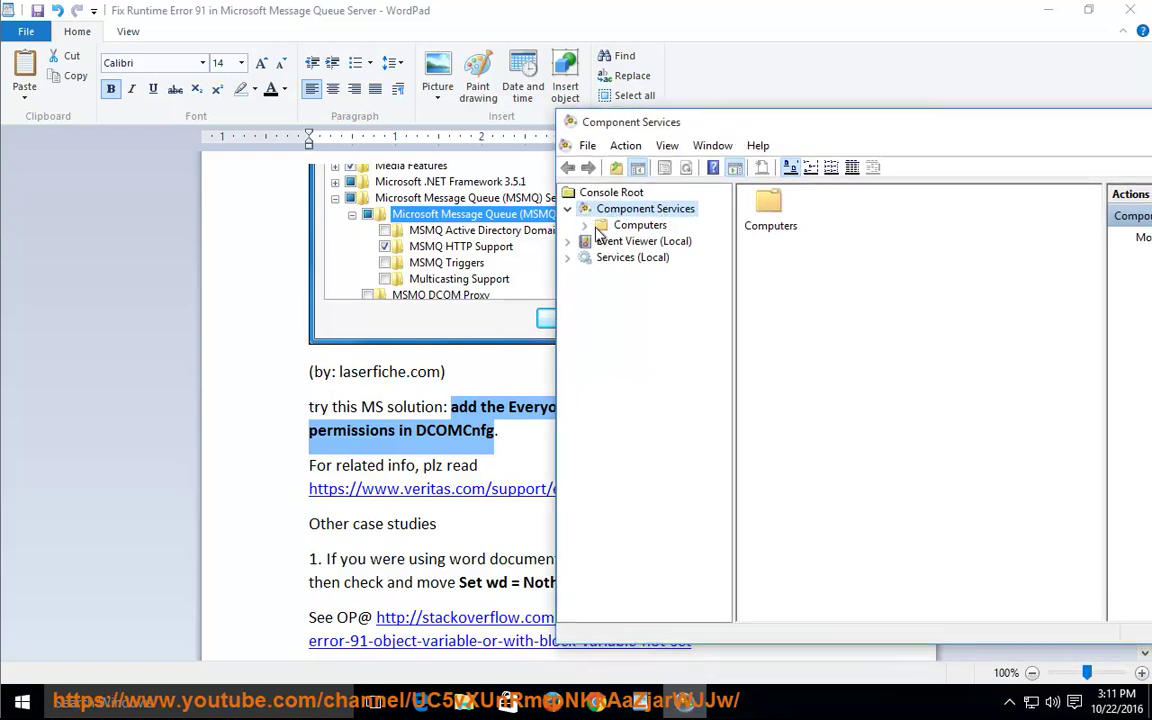
click(637, 226)
click(584, 225)
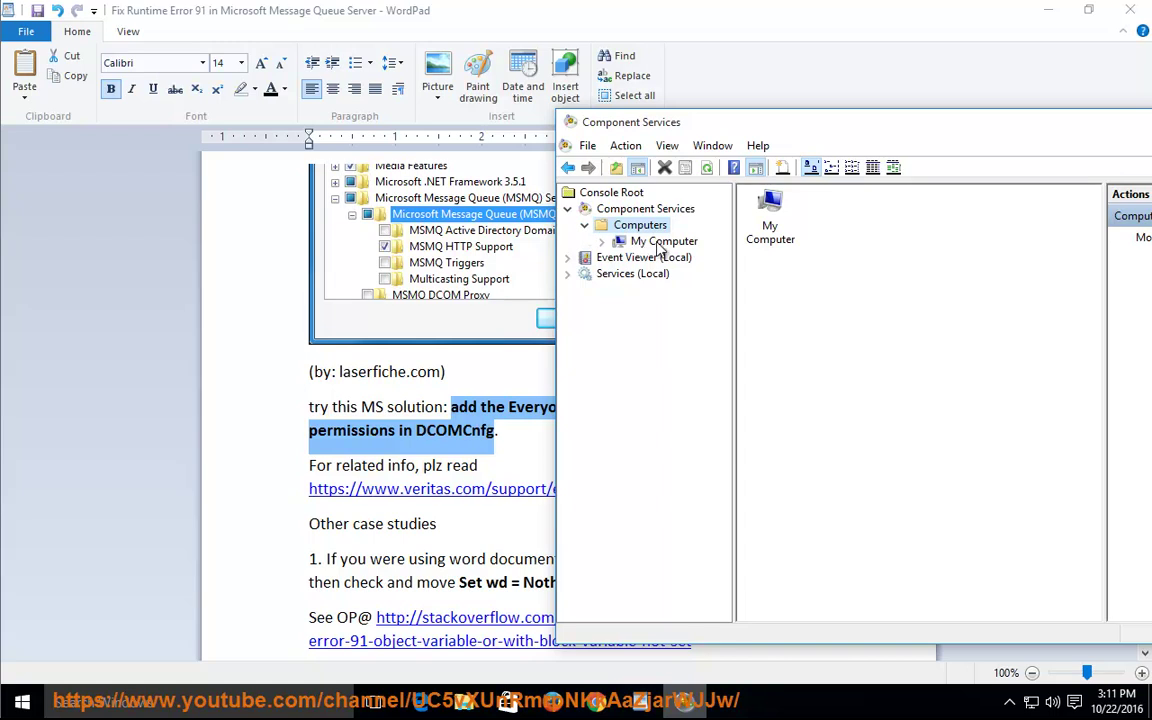
click(662, 242)
right_click(662, 243)
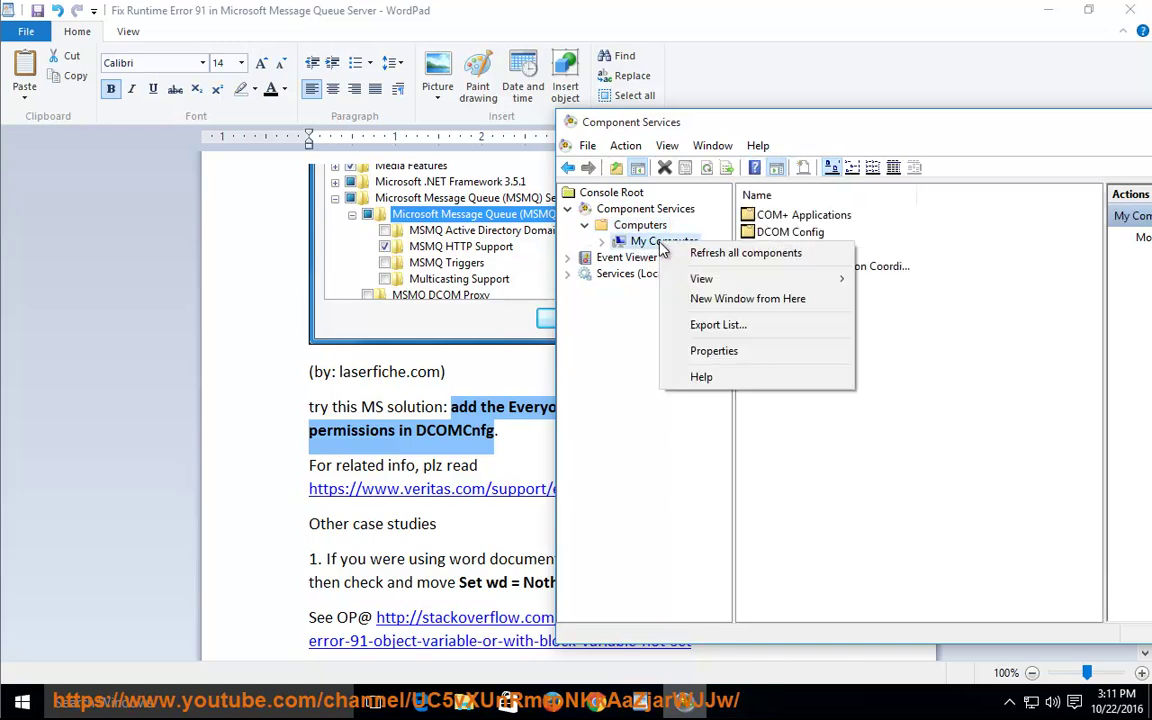
click(782, 359)
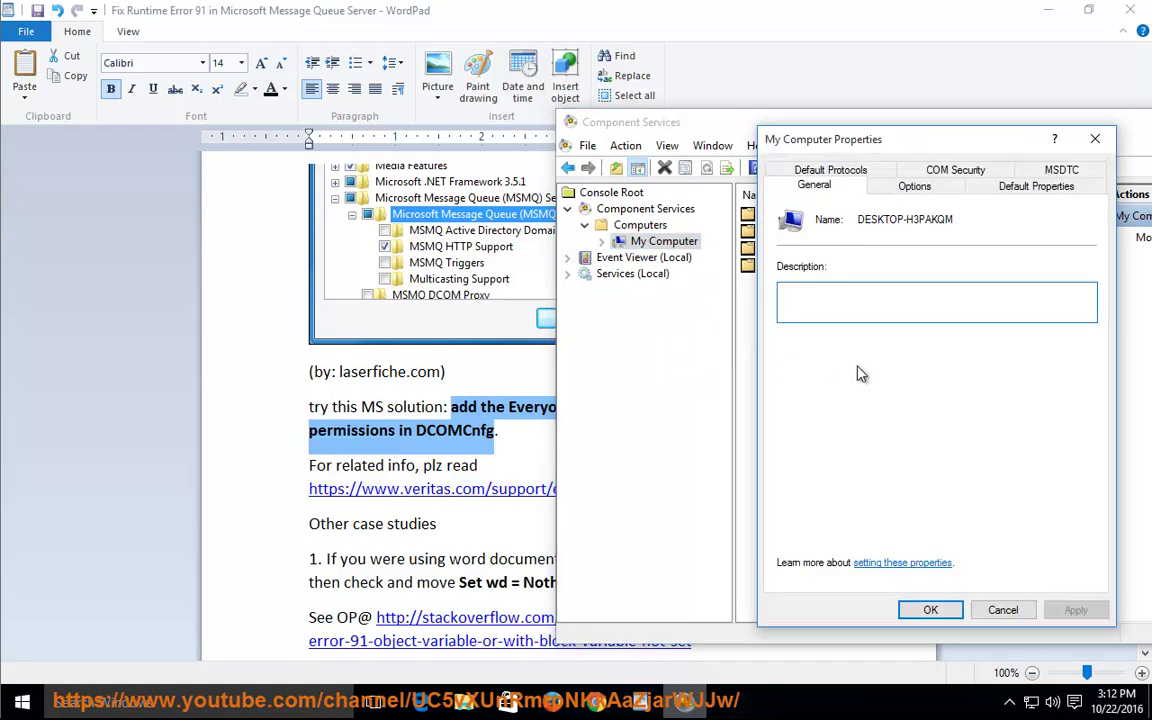
Step: In COM Security's Access Permissions limits, allow Everyone both Local and Remote Access
click(1018, 188)
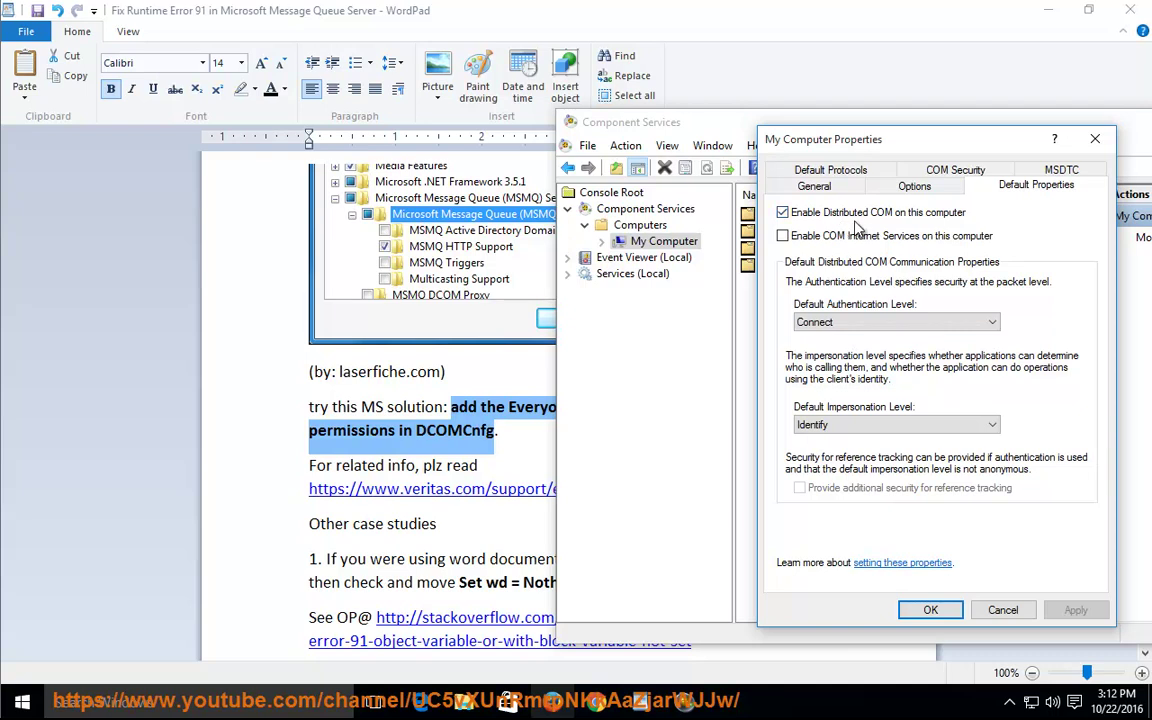
click(933, 173)
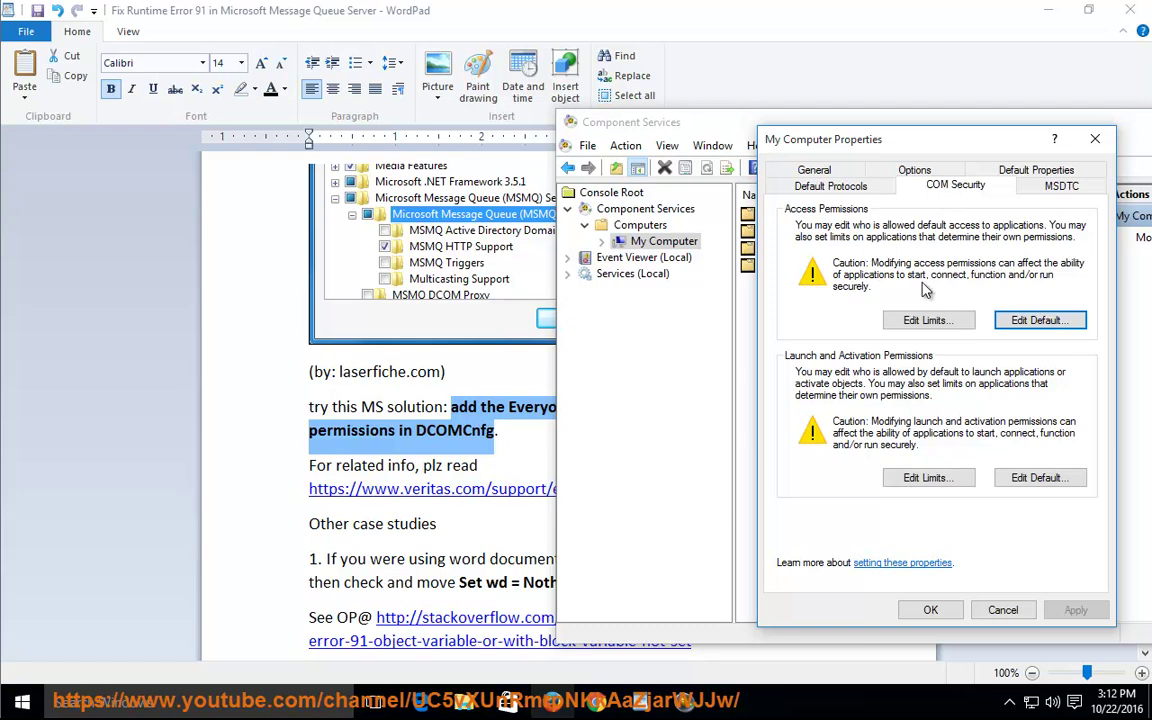
click(928, 320)
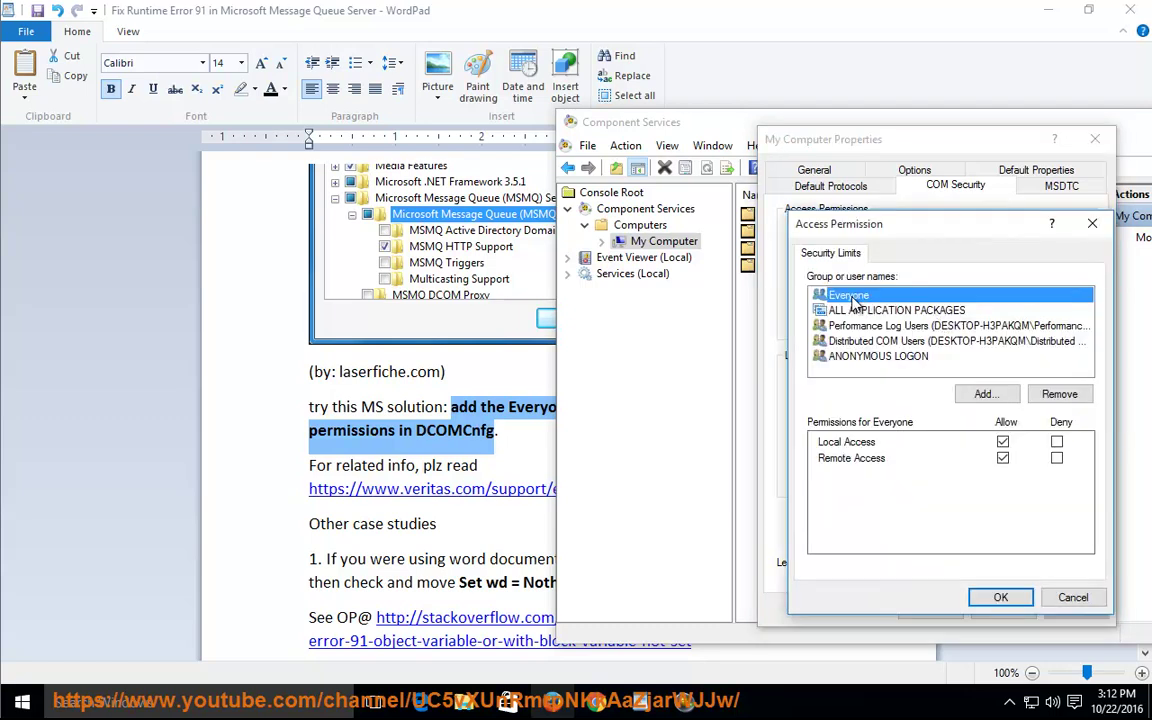
click(1002, 444)
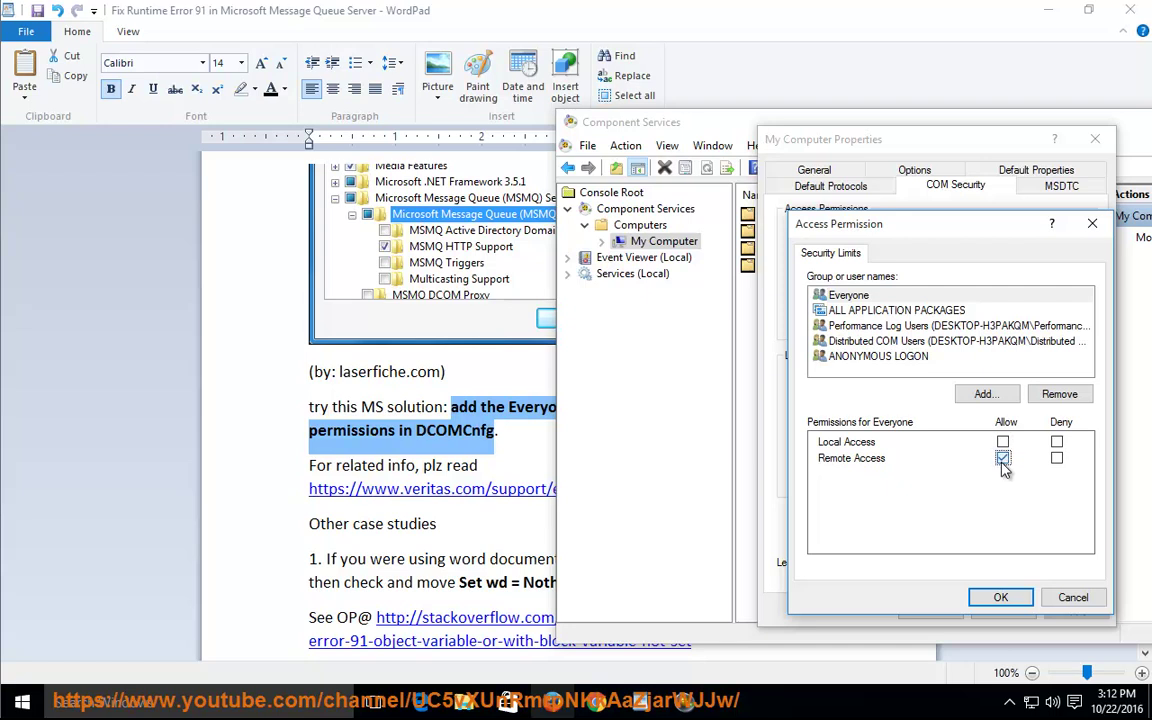
click(1002, 442)
click(1002, 458)
Step: Accept the limits, confirm the machine-wide DCOM update, and close the My Computer properties
click(998, 597)
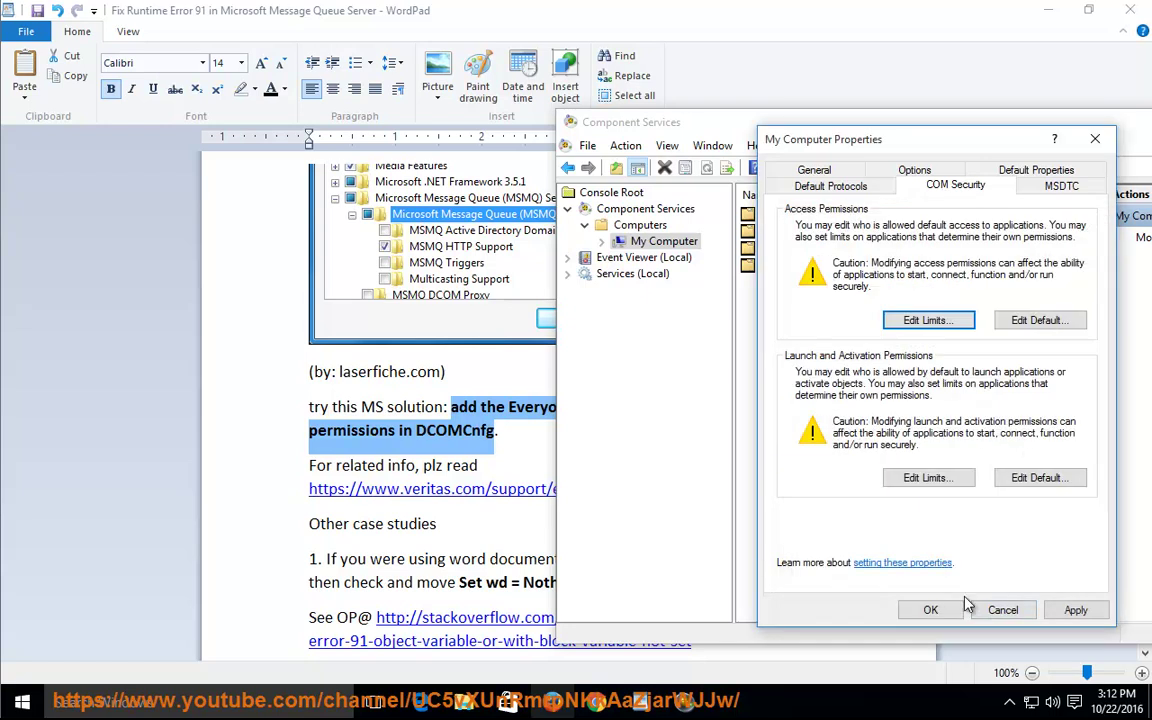
click(930, 610)
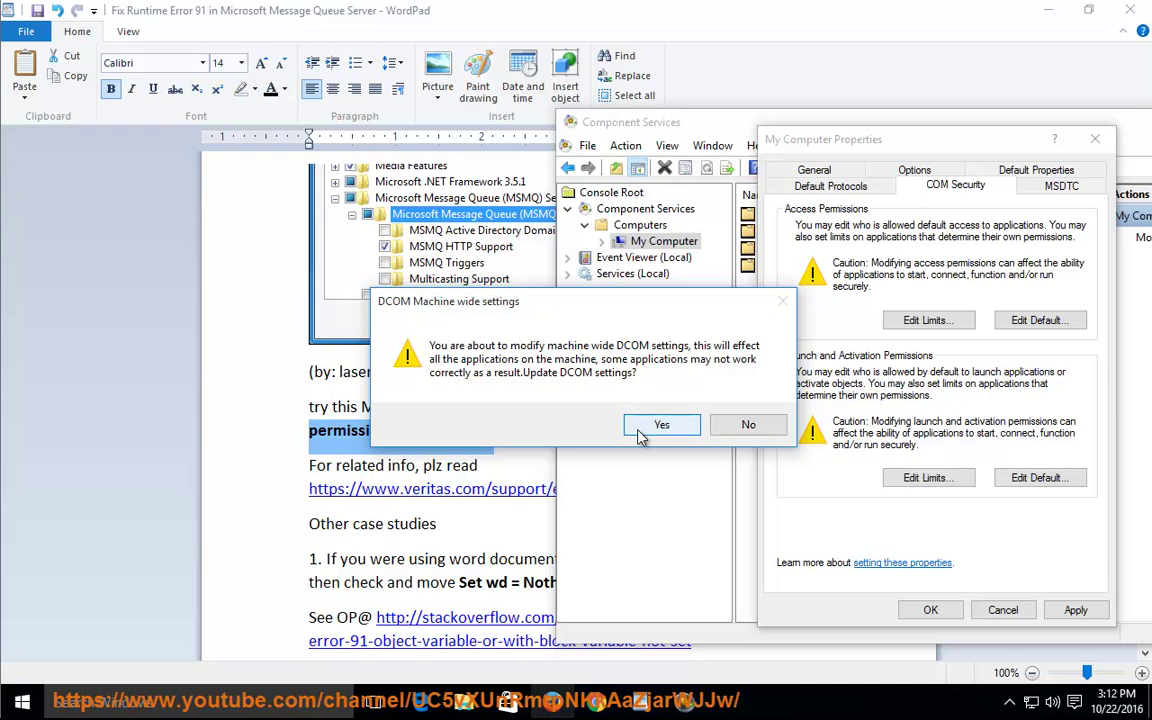
click(746, 424)
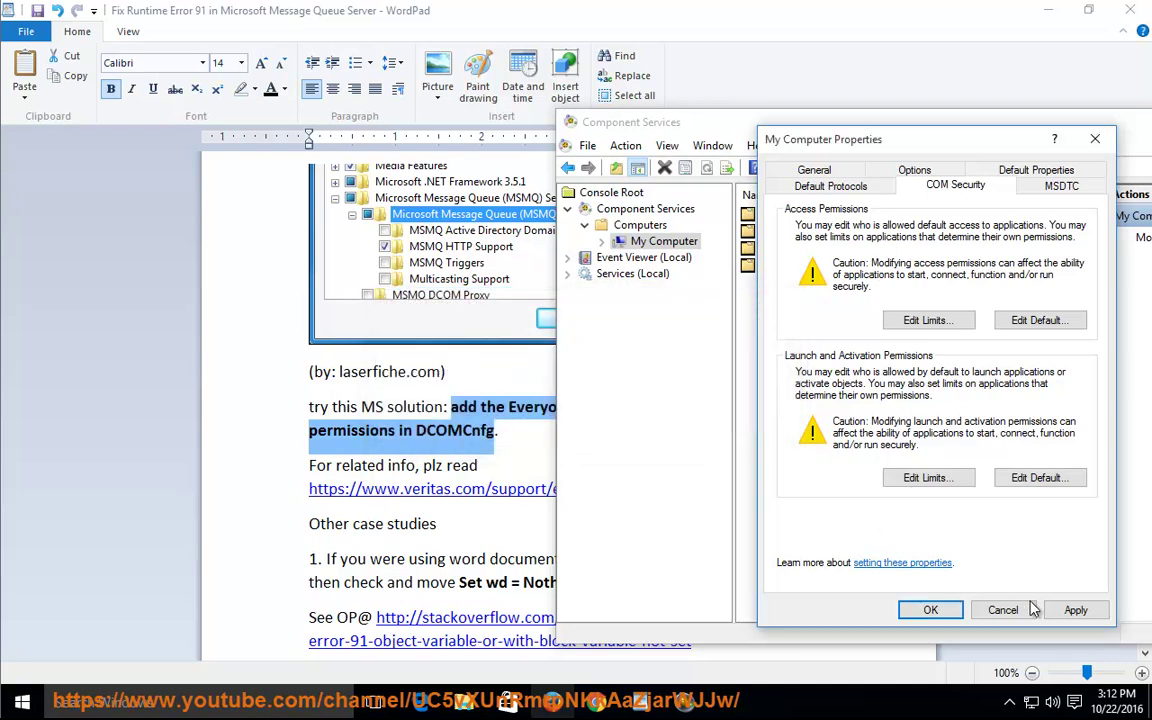
click(998, 610)
drag(995, 122, 528, 134)
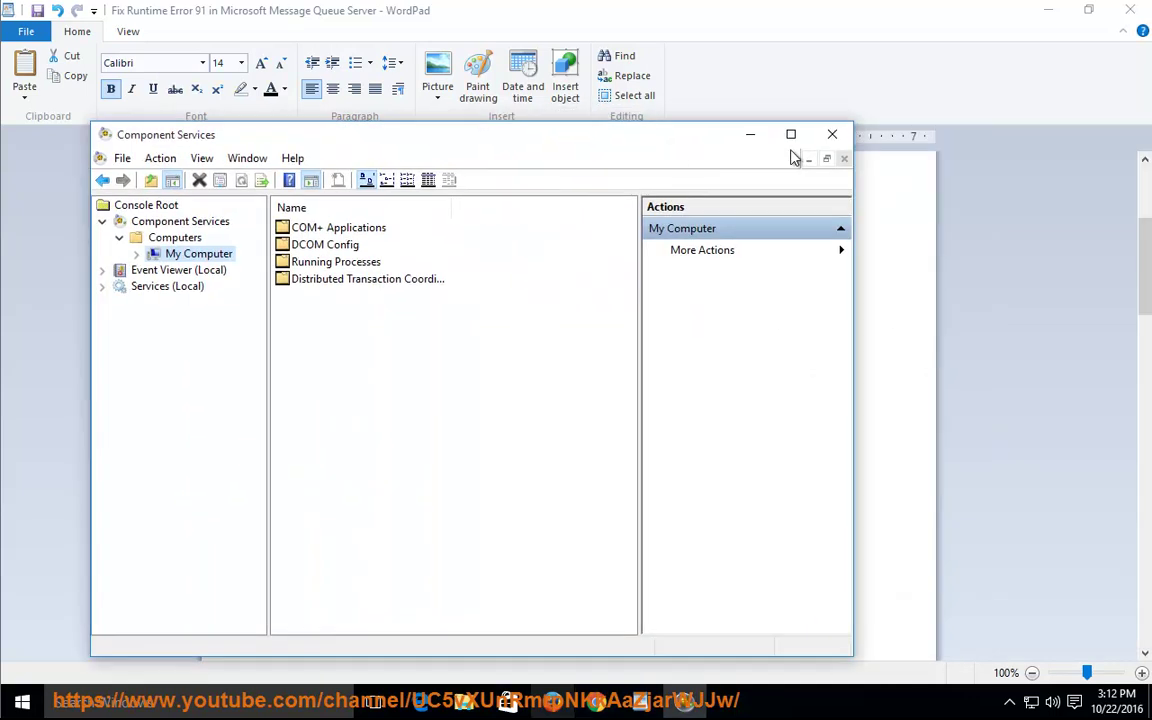
Step: Close Component Services and make the 'Other case studies' heading bold and red
click(838, 137)
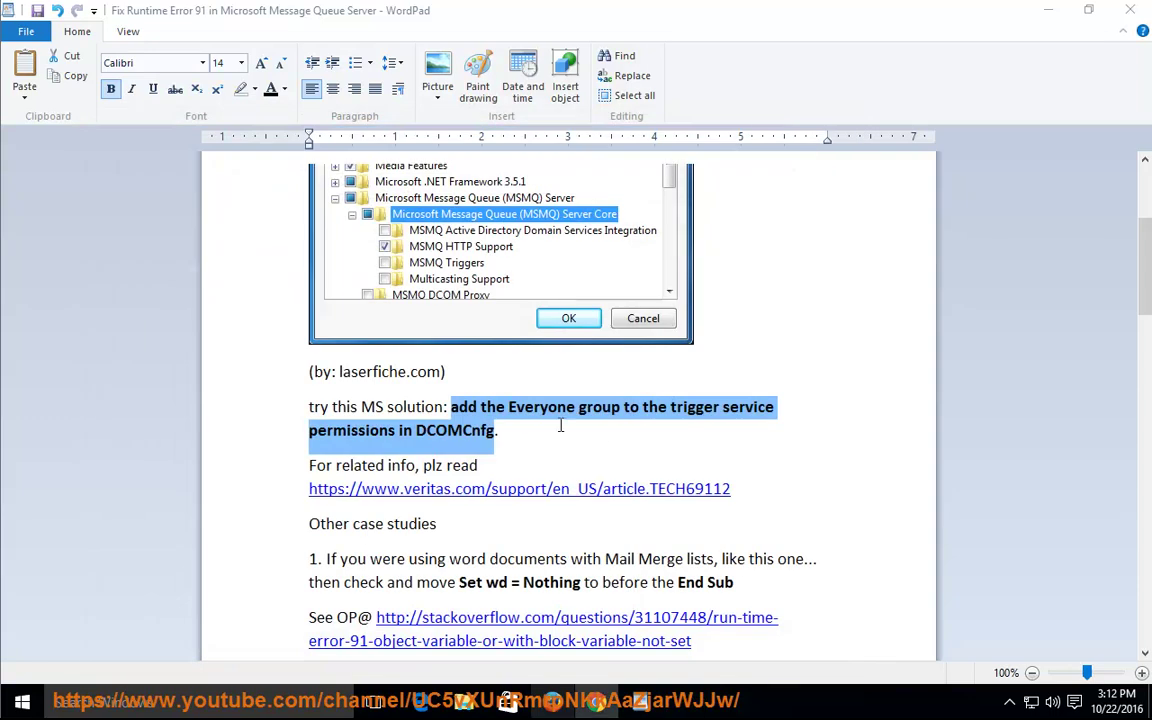
click(449, 434)
drag(451, 529, 281, 525)
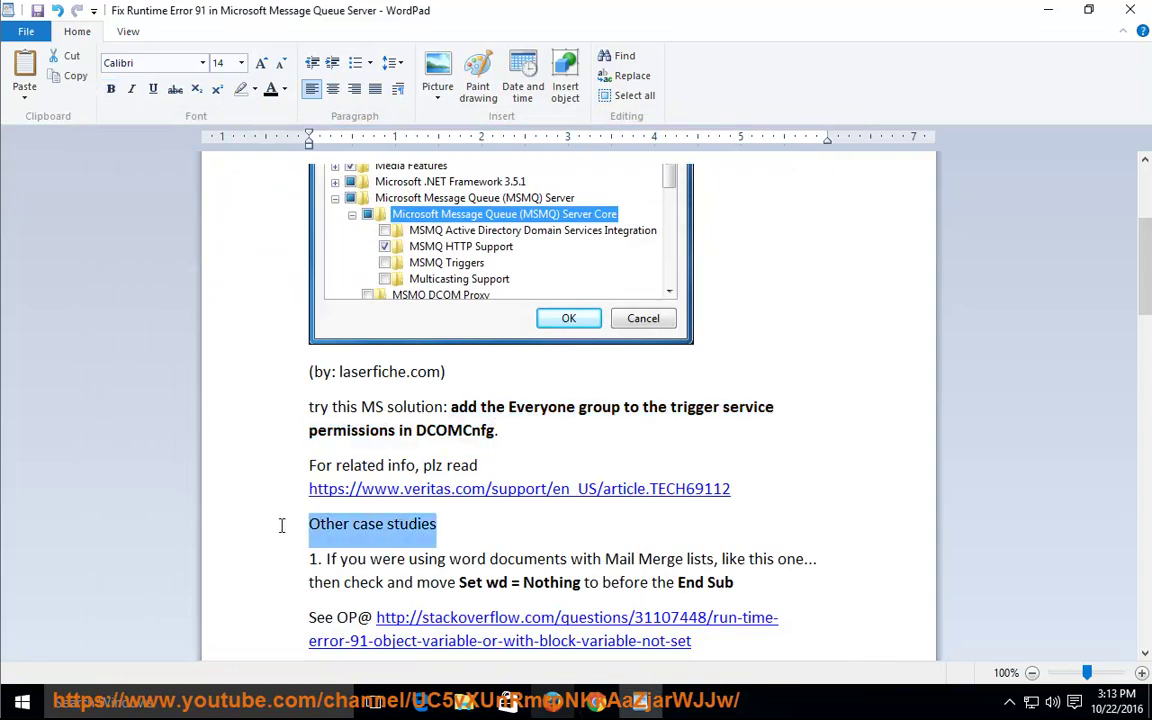
click(111, 89)
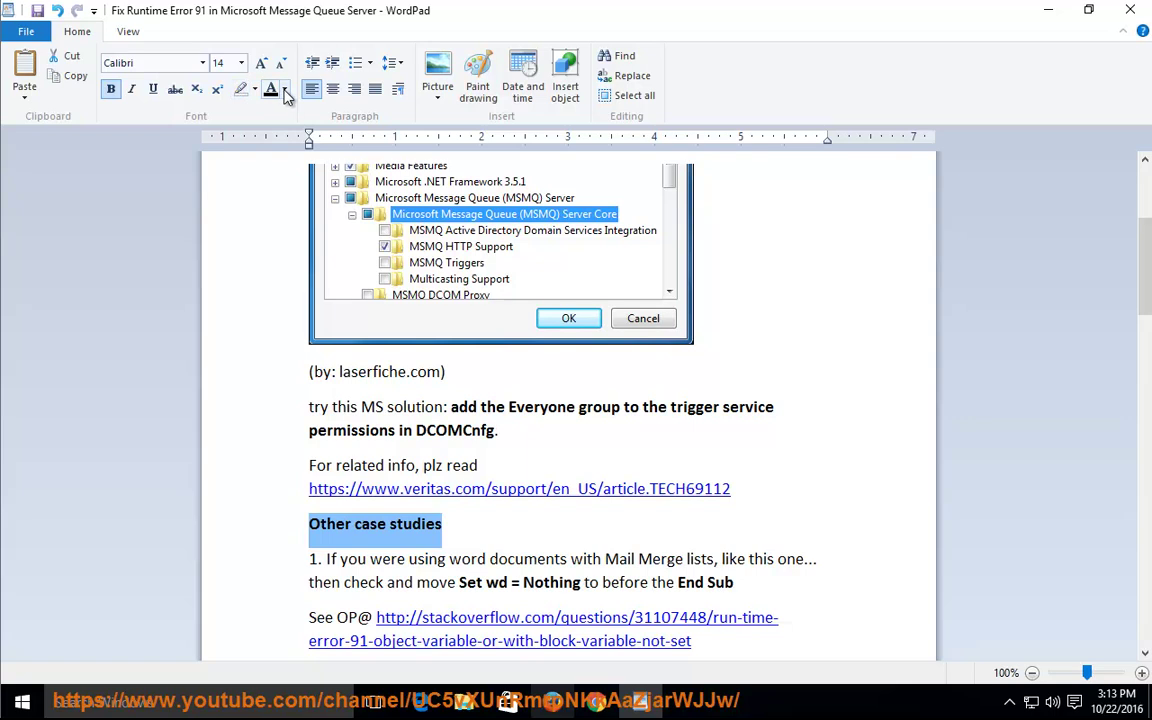
click(284, 89)
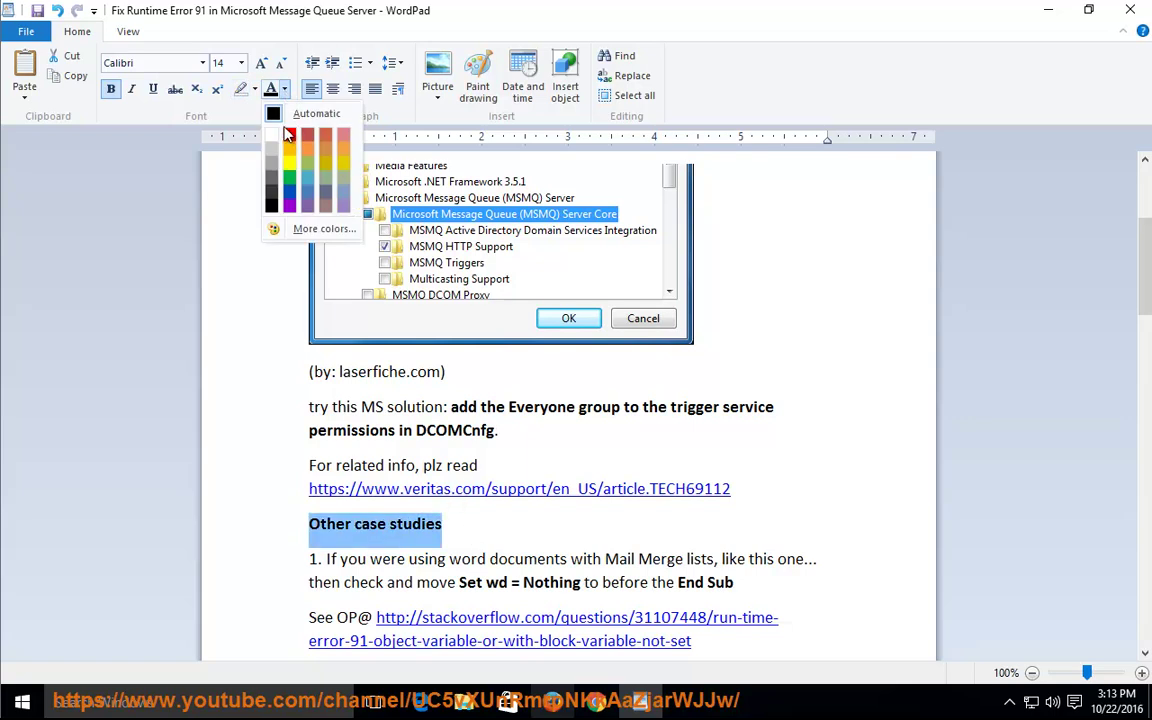
click(289, 135)
click(455, 524)
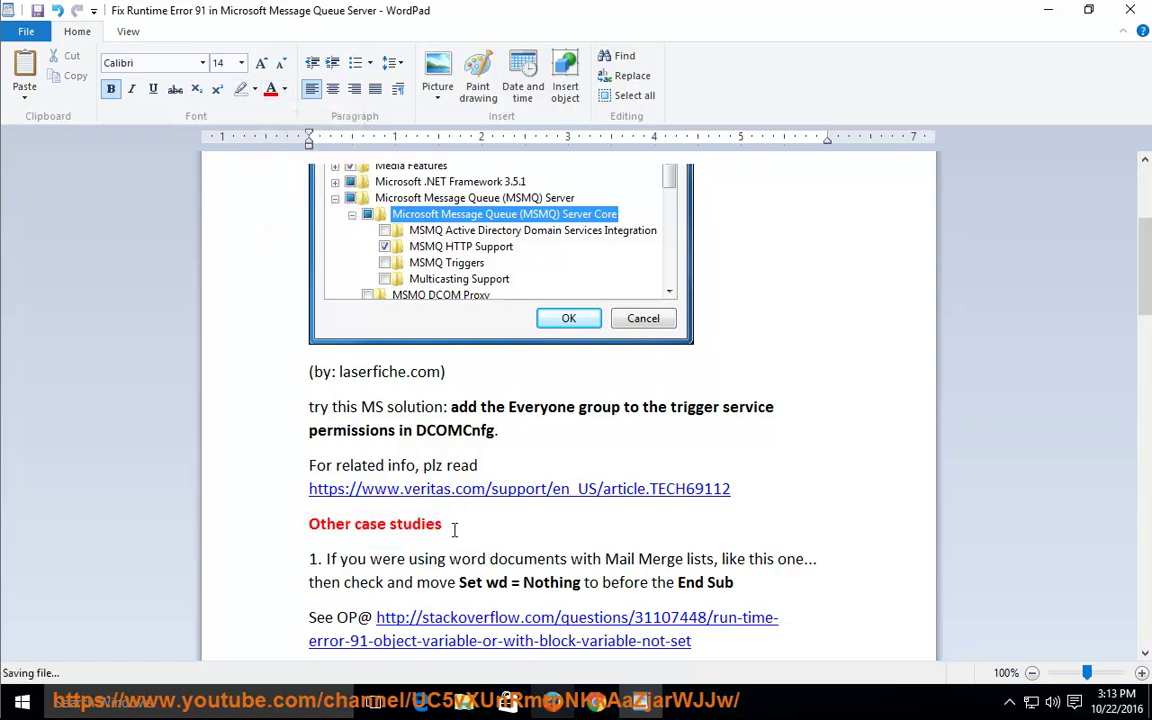
Step: Read the Mail Merge case study, then minimize the guide to the desktop
scroll(1090, 325, down, 1)
scroll(1096, 313, down, 4)
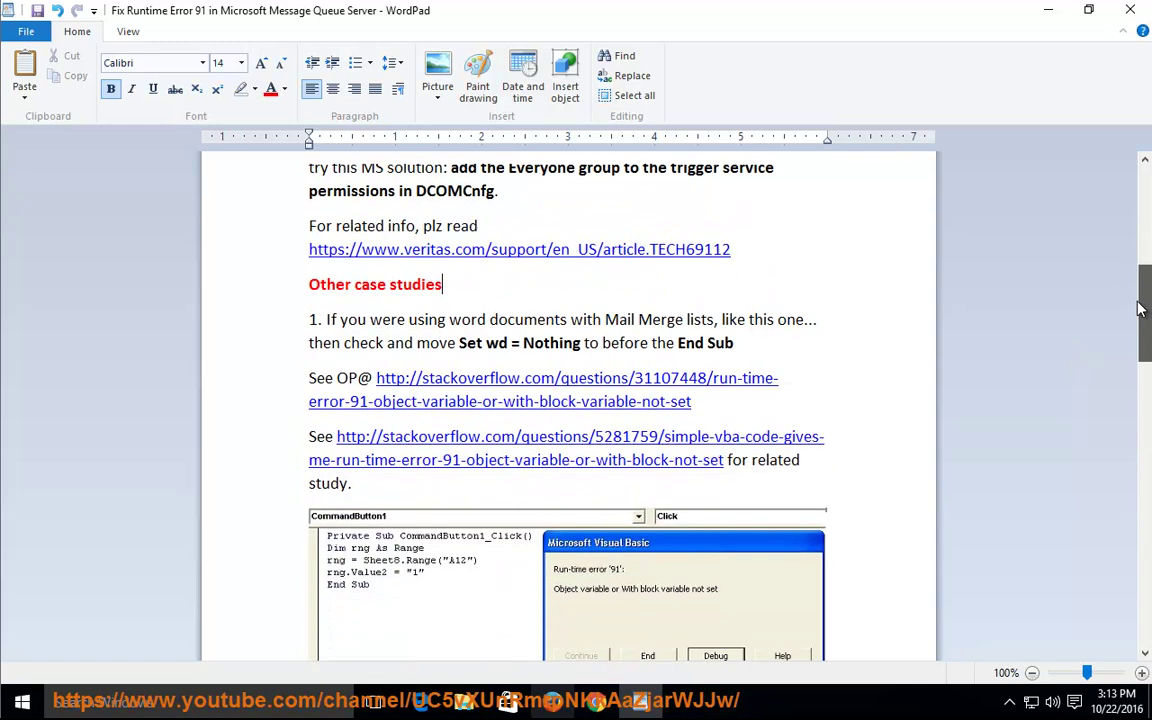
drag(409, 287, 702, 297)
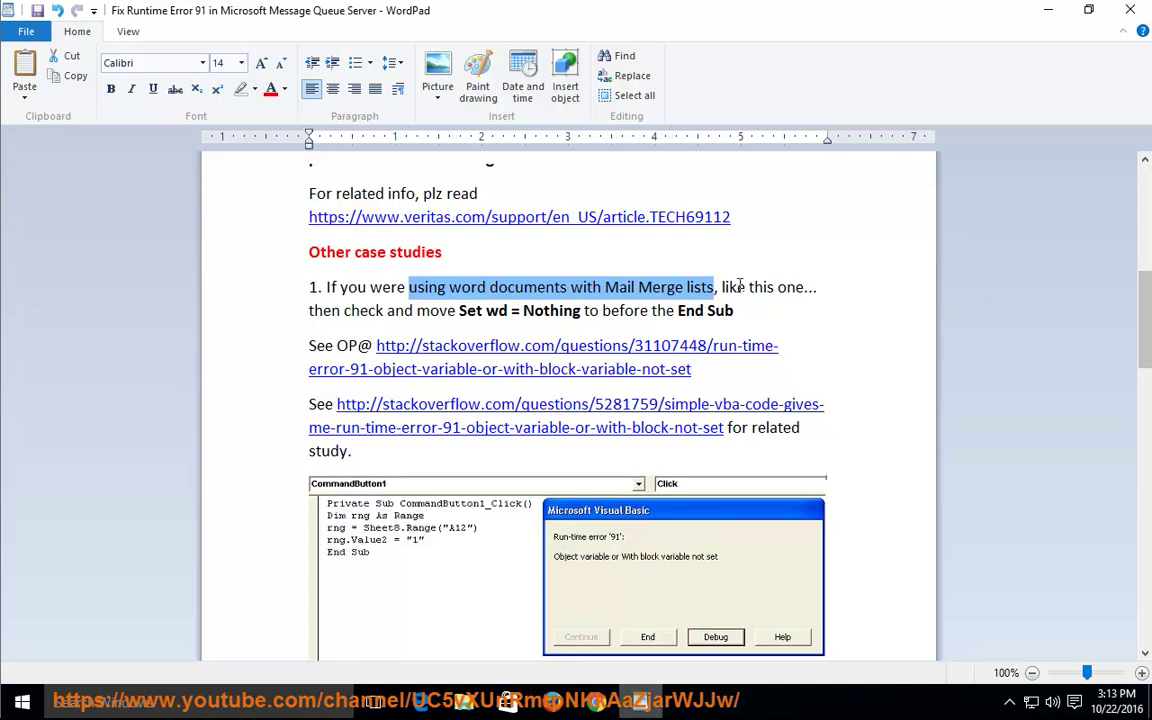
drag(820, 288, 738, 284)
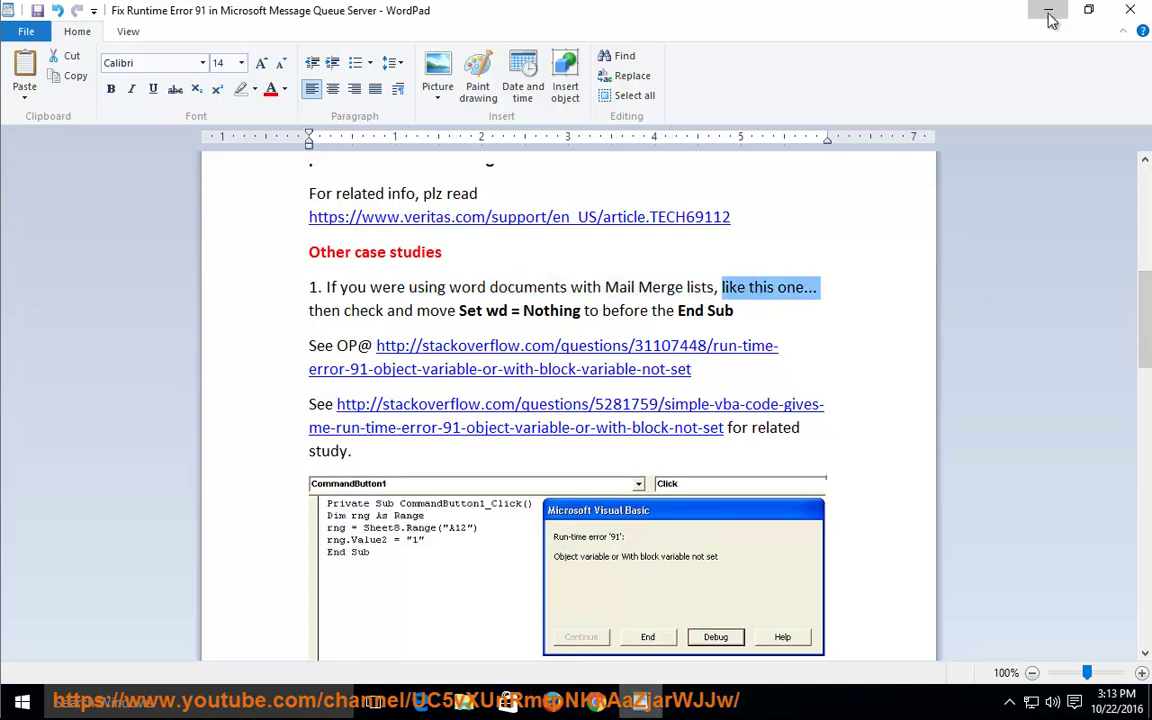
click(1048, 10)
Step: Open 'code sample' maximized in Notepad, scroll its VBA code, then return to the WordPad guide
double_click(566, 228)
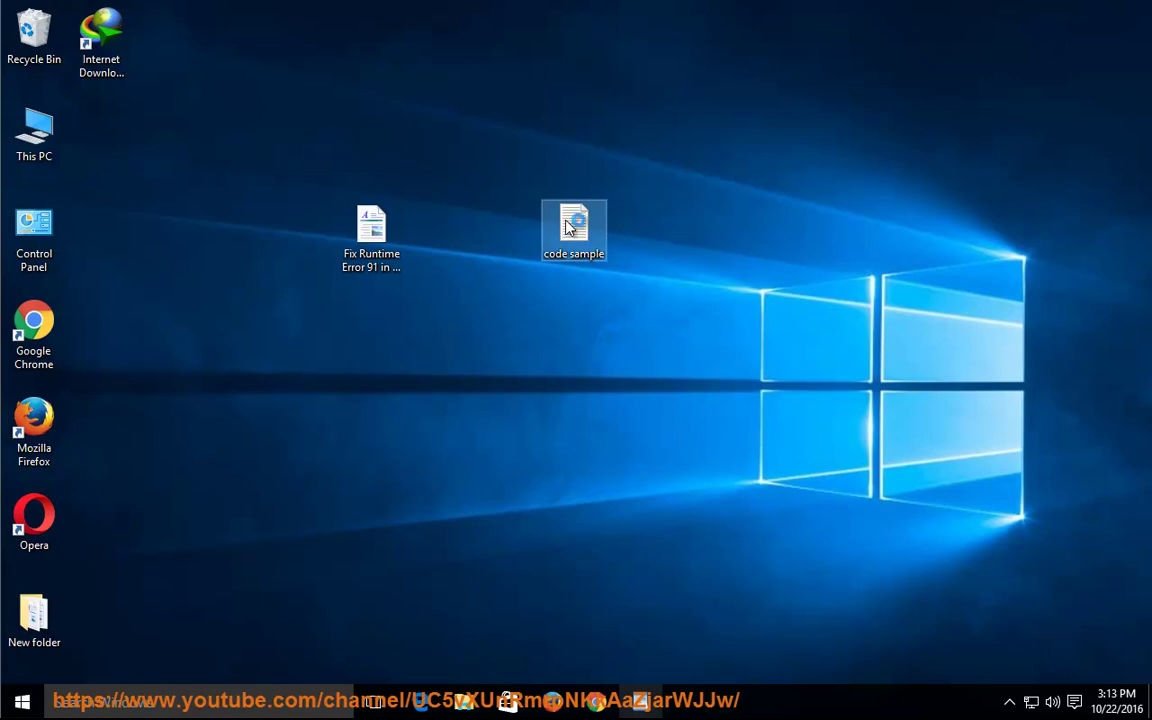
double_click(742, 190)
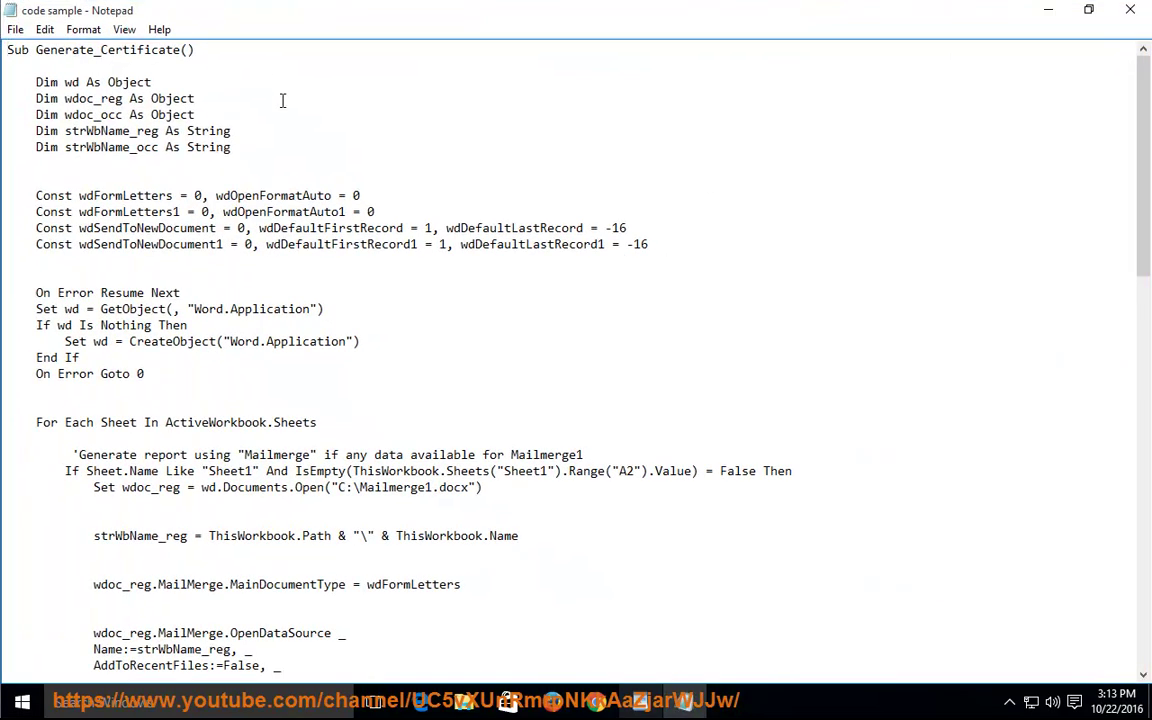
scroll(218, 252, down, 6)
scroll(218, 332, down, 4)
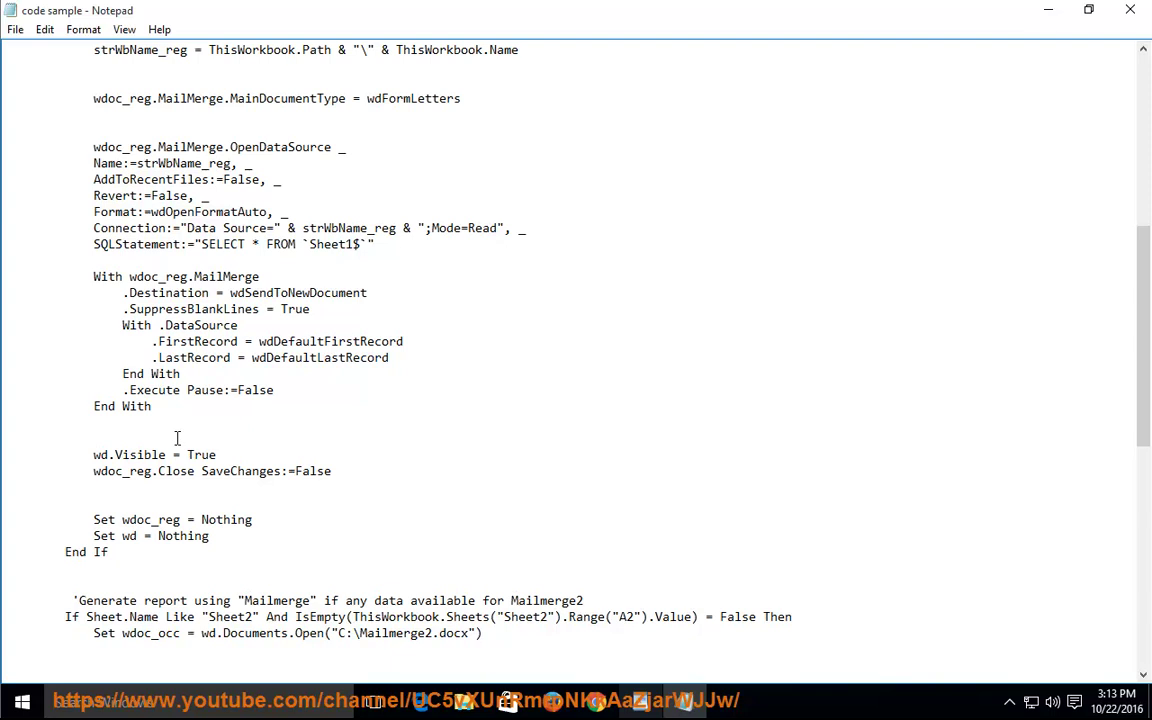
scroll(176, 438, up, 9)
scroll(182, 428, up, 1)
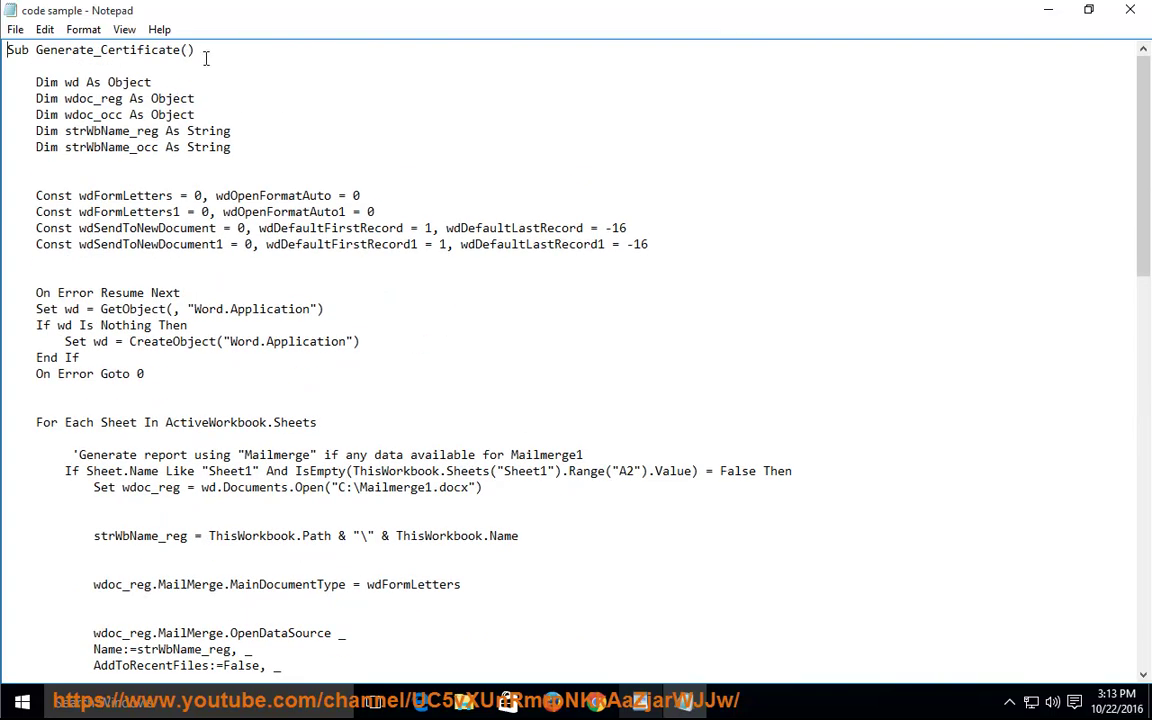
drag(205, 55, 15, 53)
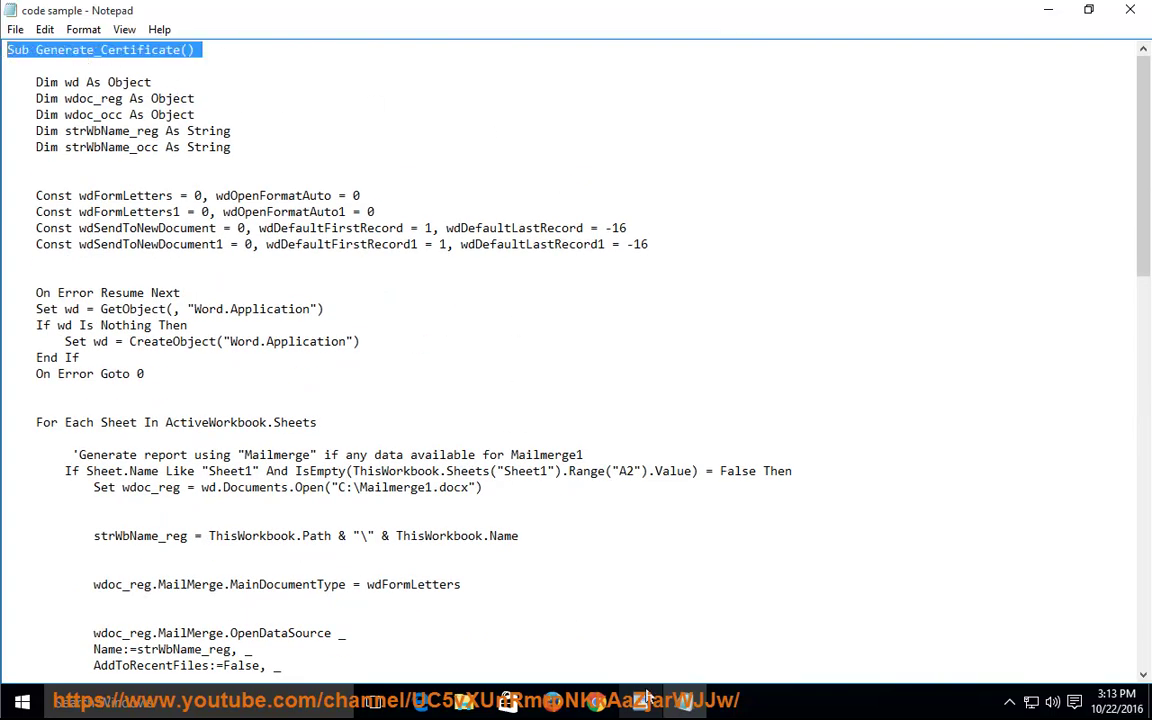
click(645, 697)
click(463, 310)
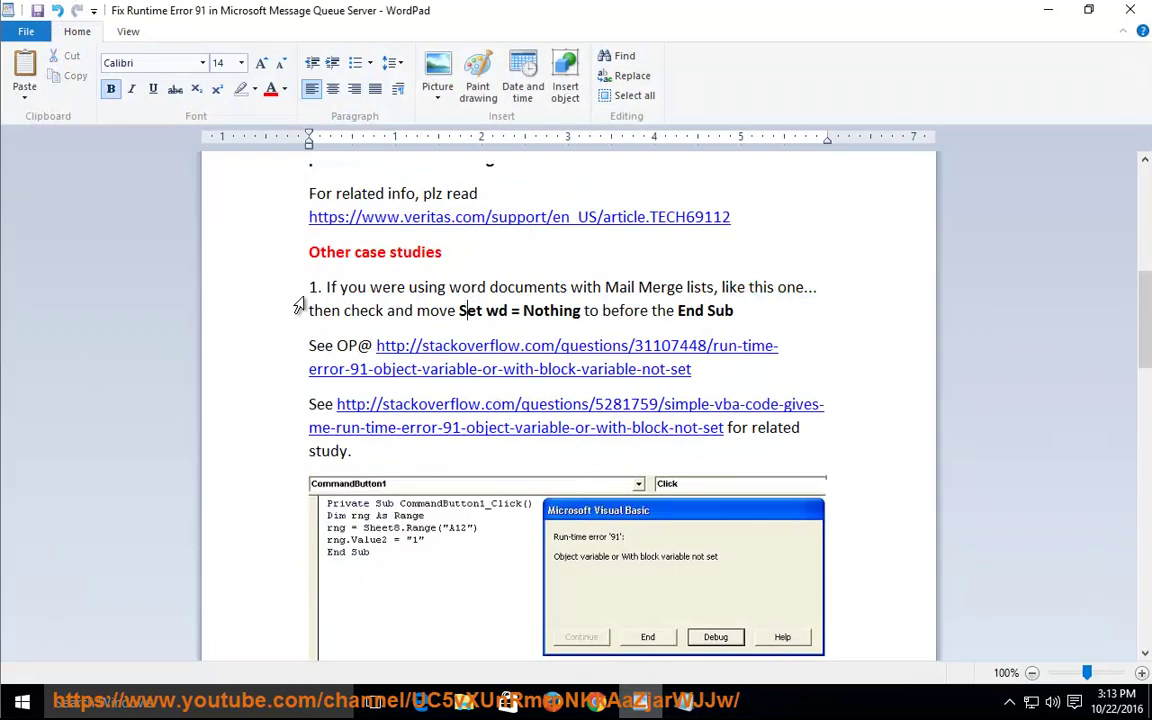
Step: Copy 'Set wd = Nothing' from the guide and bring the Notepad code sample back up
click(312, 310)
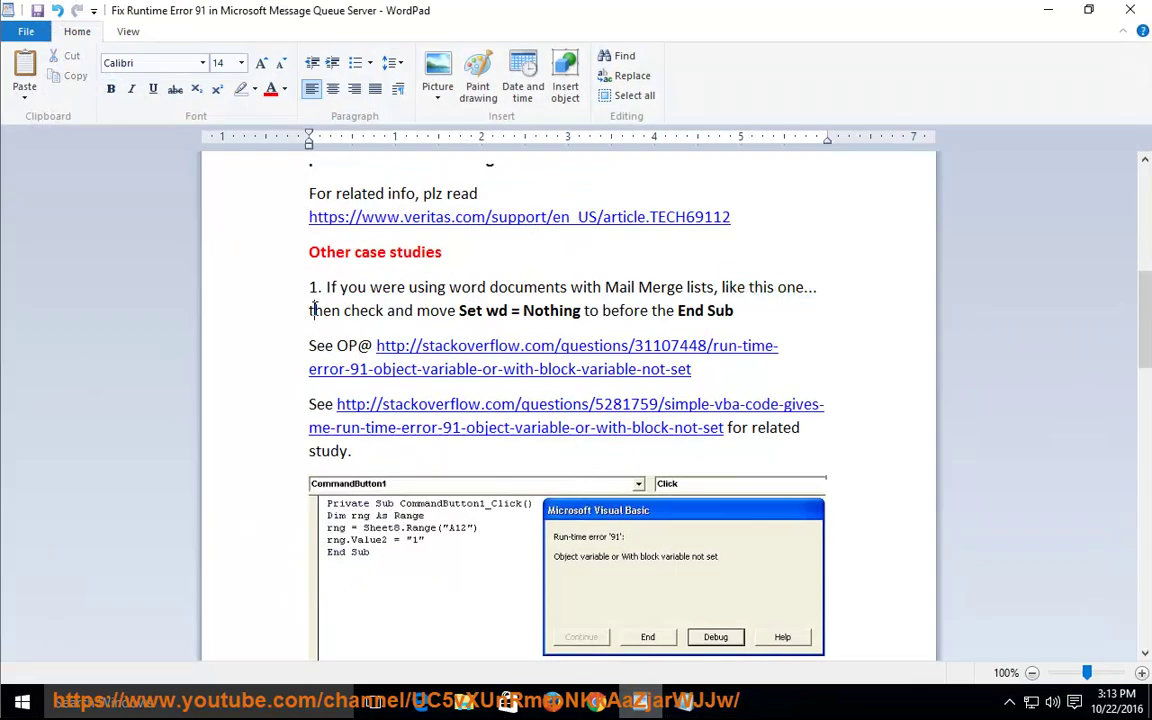
double_click(368, 311)
drag(590, 311, 459, 311)
right_click(487, 316)
click(500, 343)
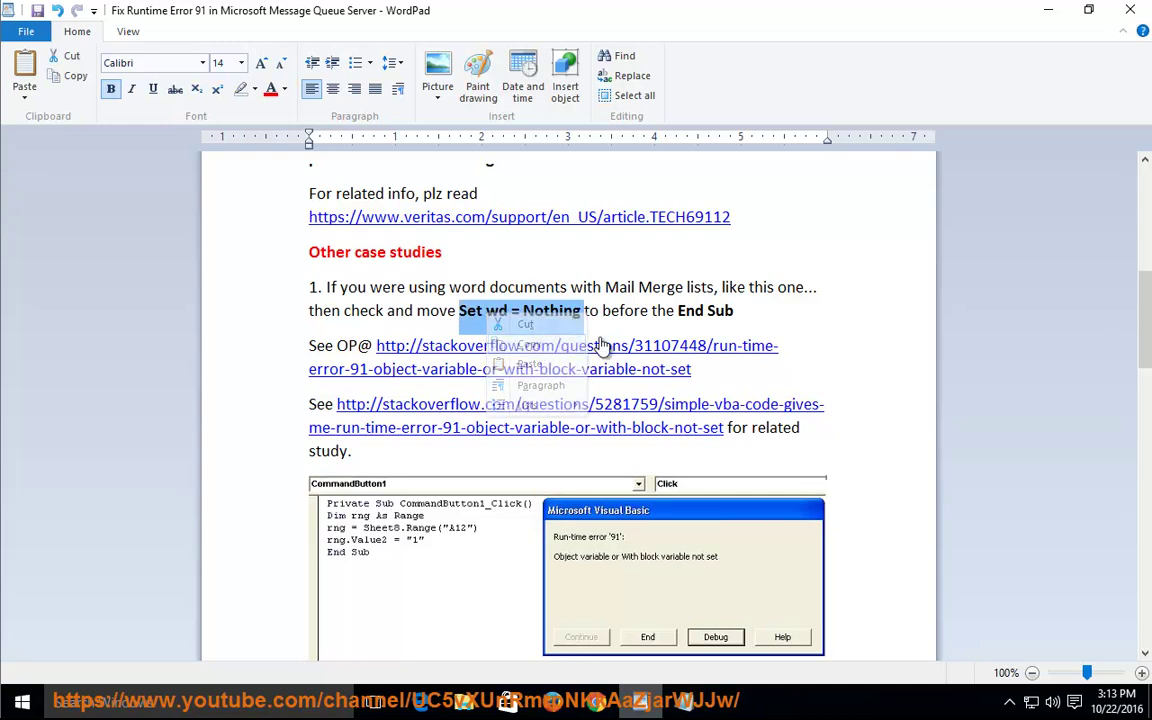
click(686, 700)
click(352, 77)
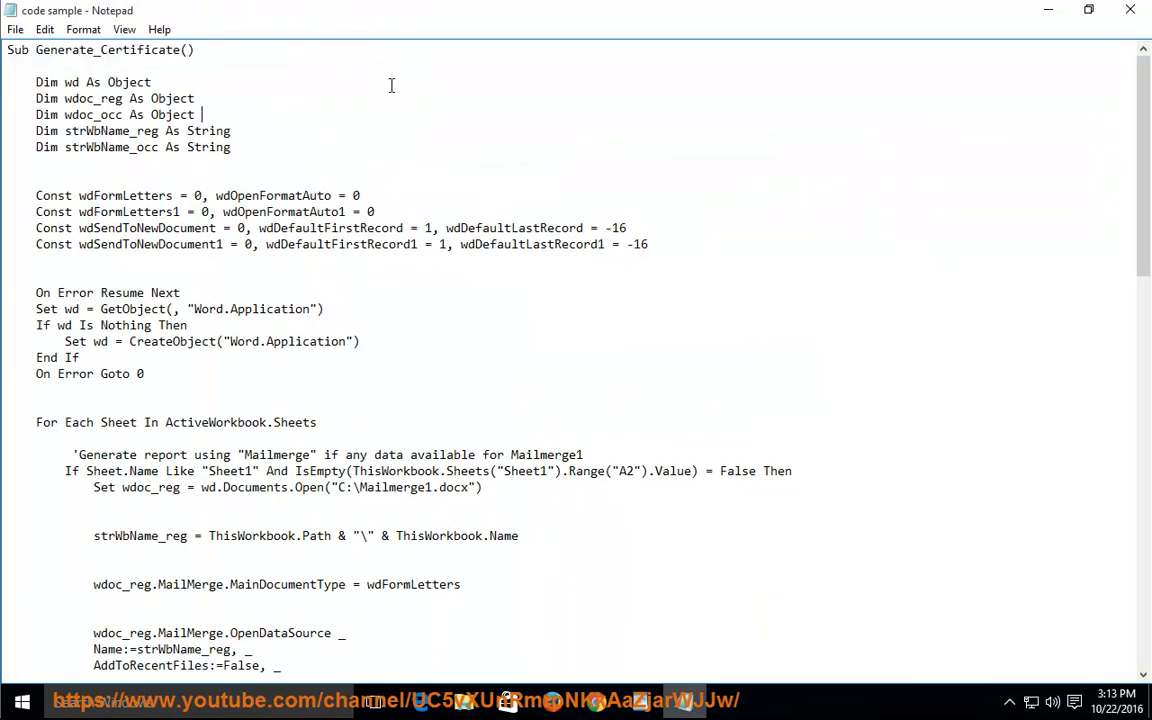
Step: Shrink Notepad and use Find to locate and select the 'Set wd = Nothing' line
drag(352, 20, 747, 169)
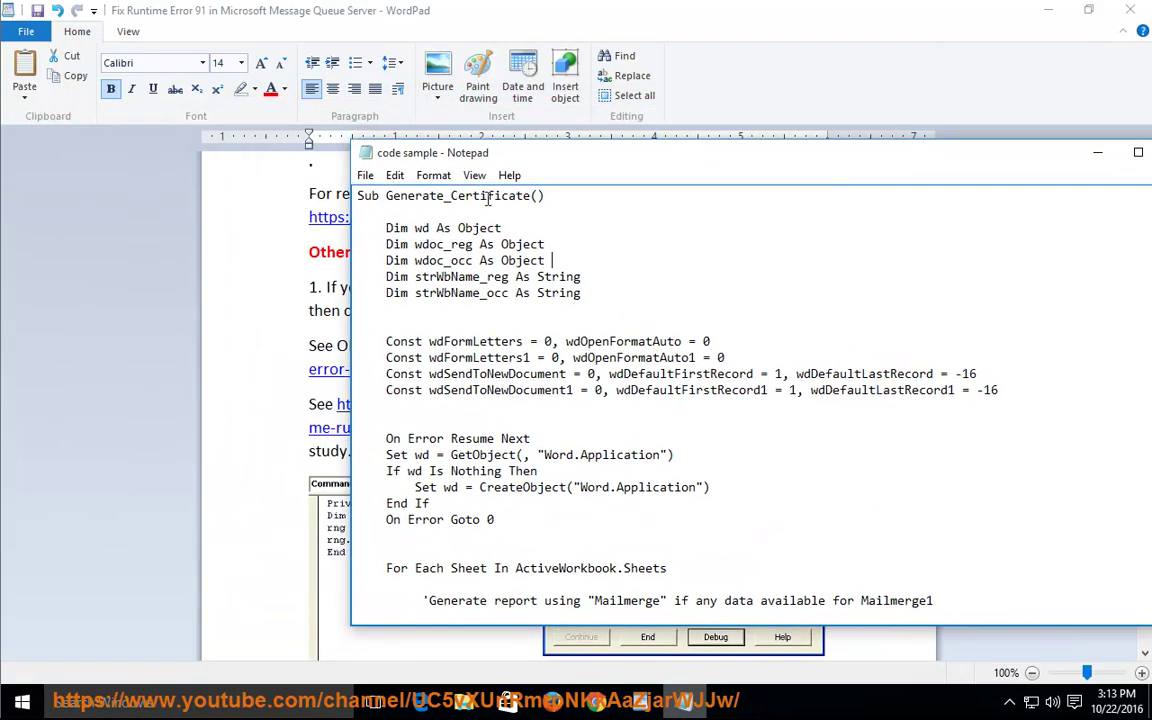
click(367, 177)
mouse_move(395, 175)
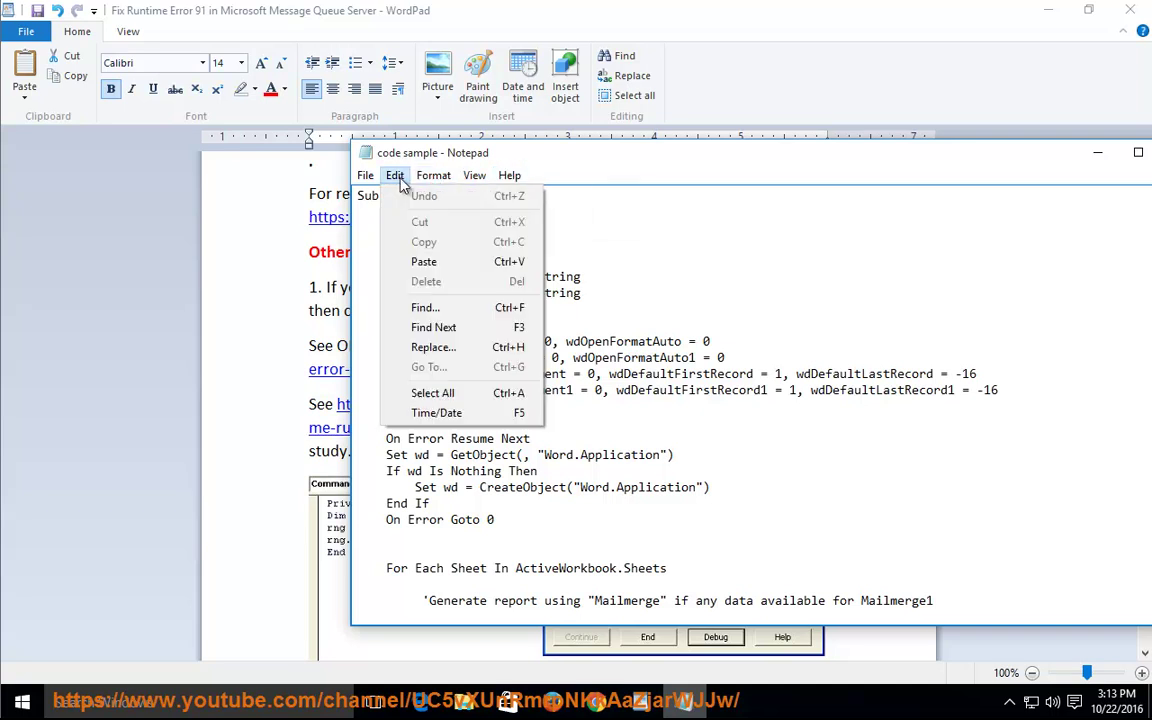
click(422, 307)
text(Set wd = Nothing)
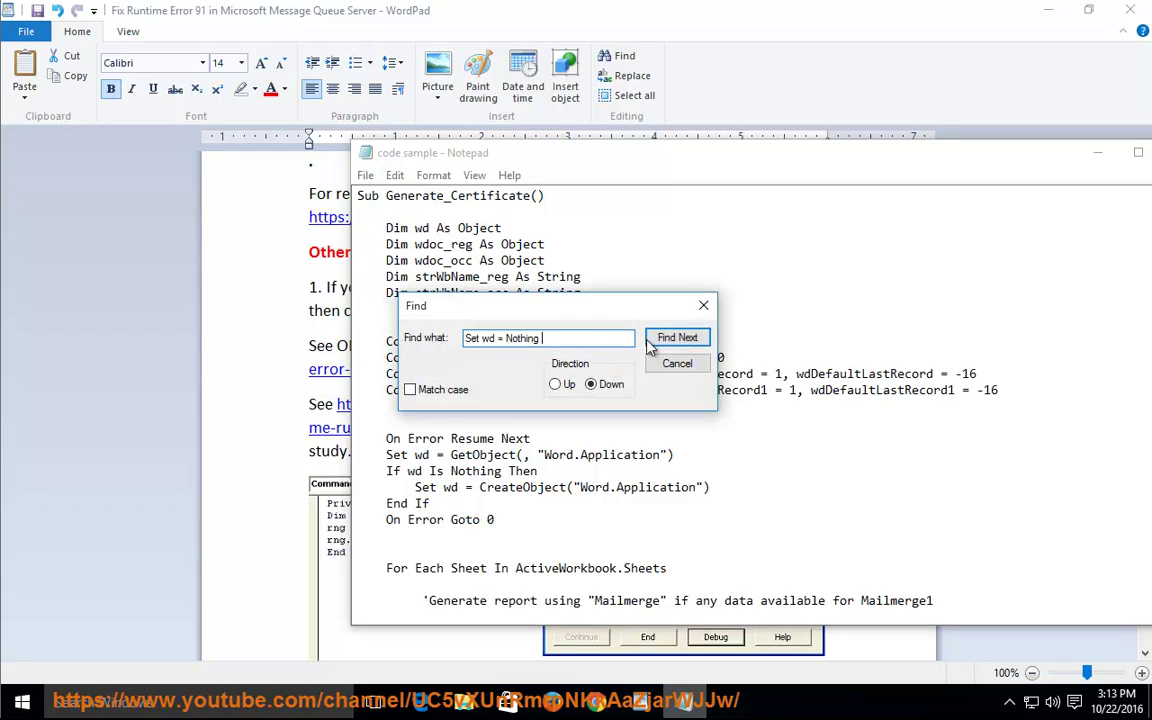
click(678, 337)
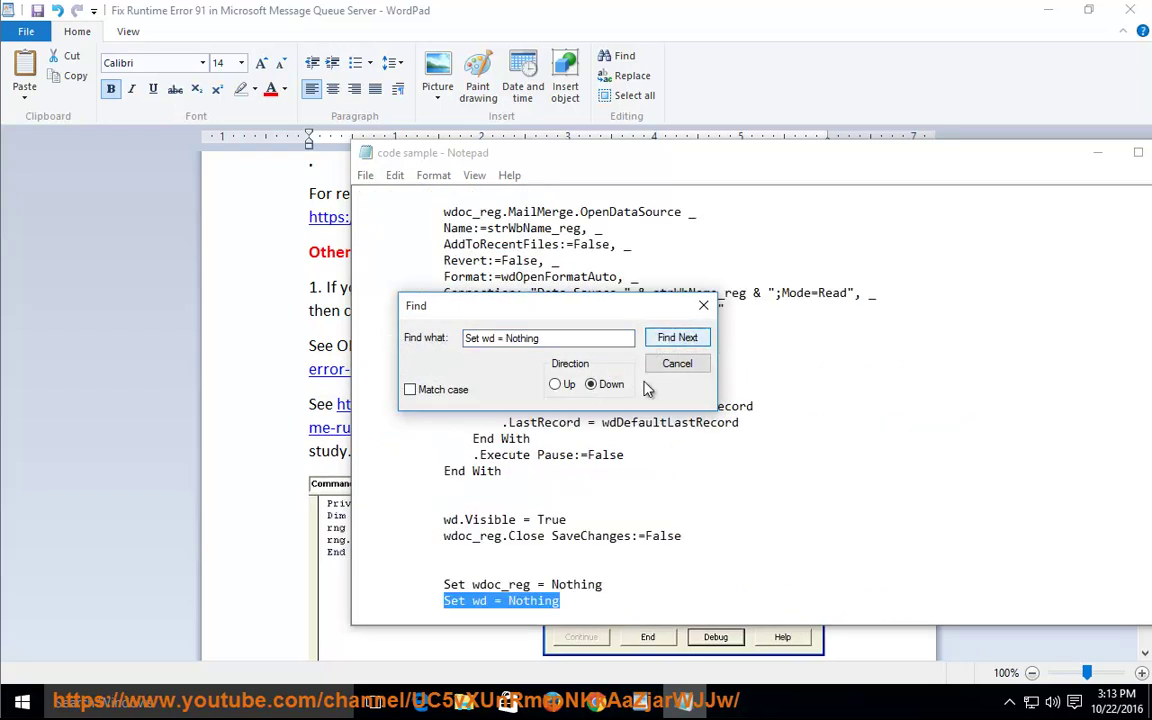
drag(620, 306, 905, 333)
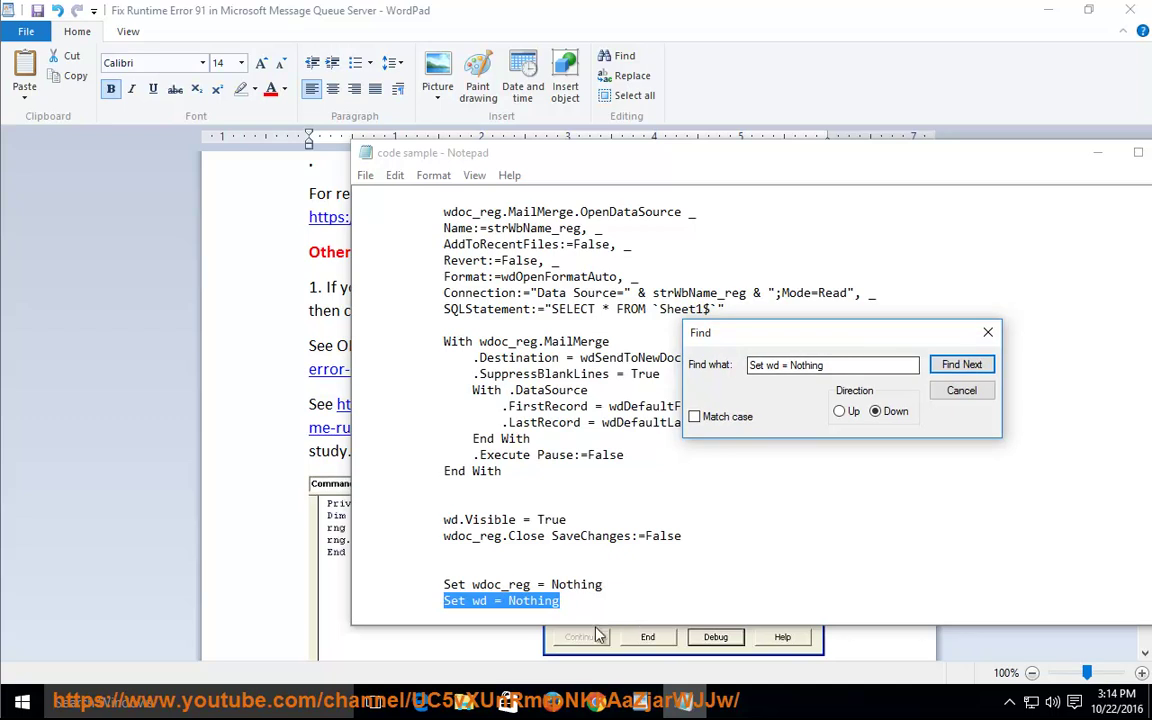
click(567, 601)
drag(566, 601, 435, 603)
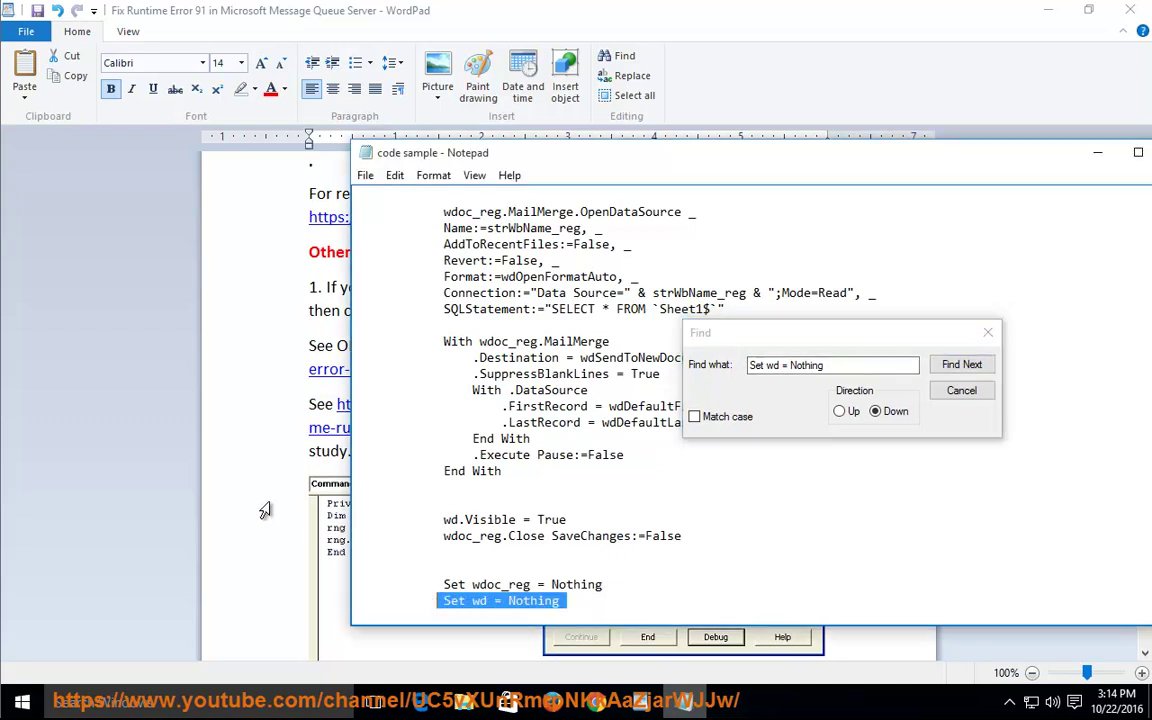
Step: Select 'End Sub' in the guide's advice, then reposition Notepad and the Find box beside it
click(265, 511)
click(597, 296)
double_click(430, 310)
drag(734, 310, 678, 310)
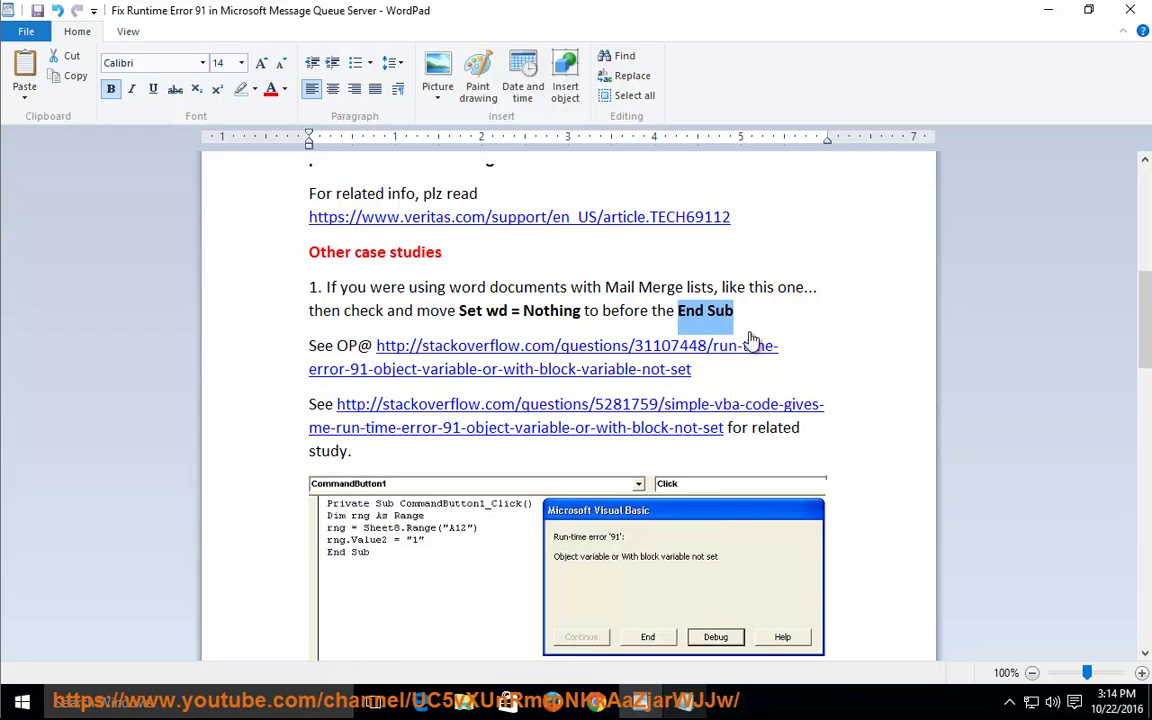
key(alt+Tab)
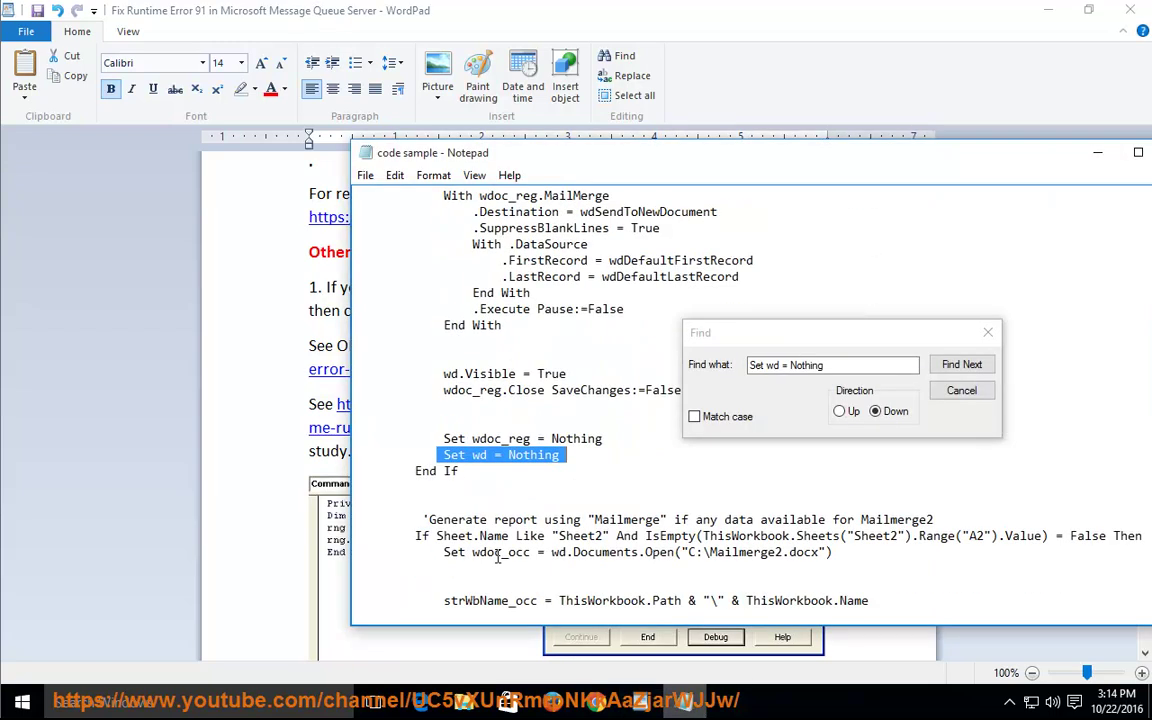
drag(780, 153, 860, 391)
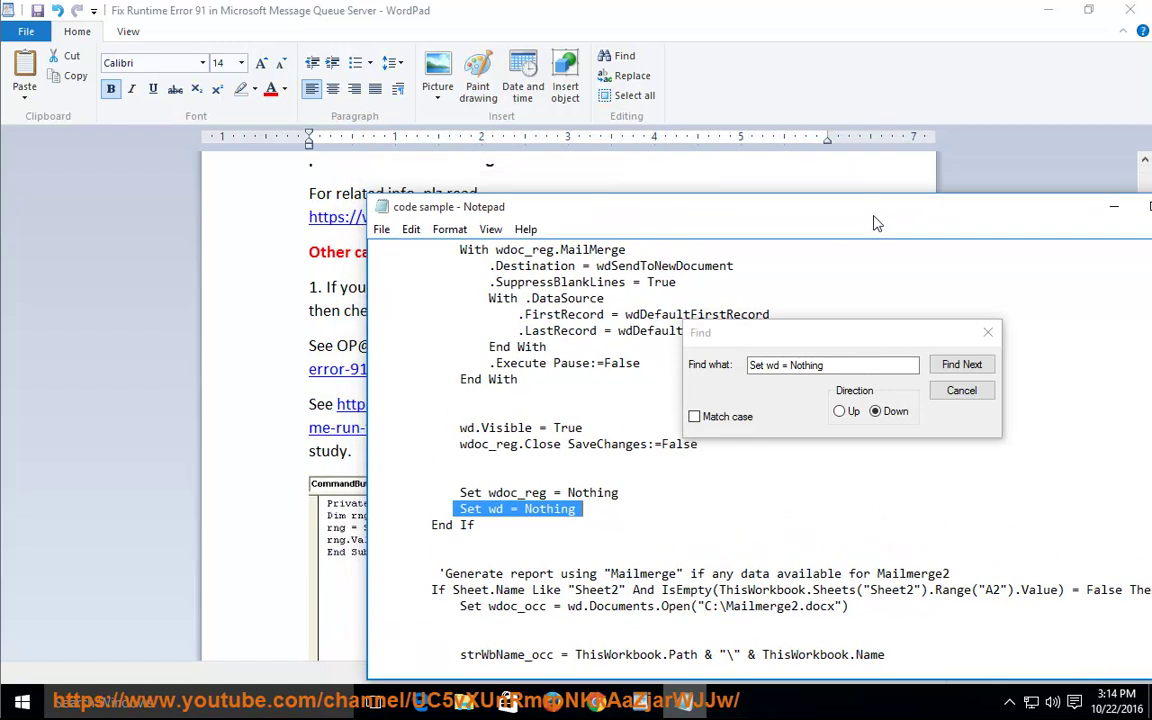
drag(850, 337, 858, 416)
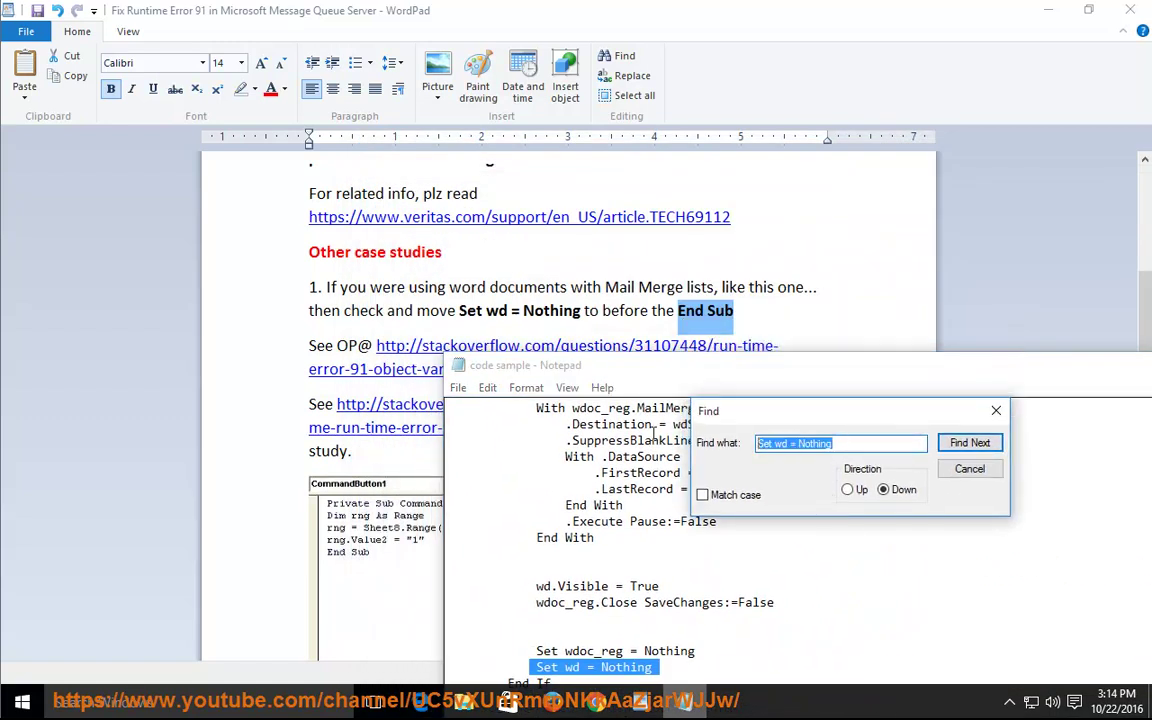
Step: Find End Sub in the code, move Notepad to the top, and reselect 'Set wd = Nothing' in the guide
text(end s)
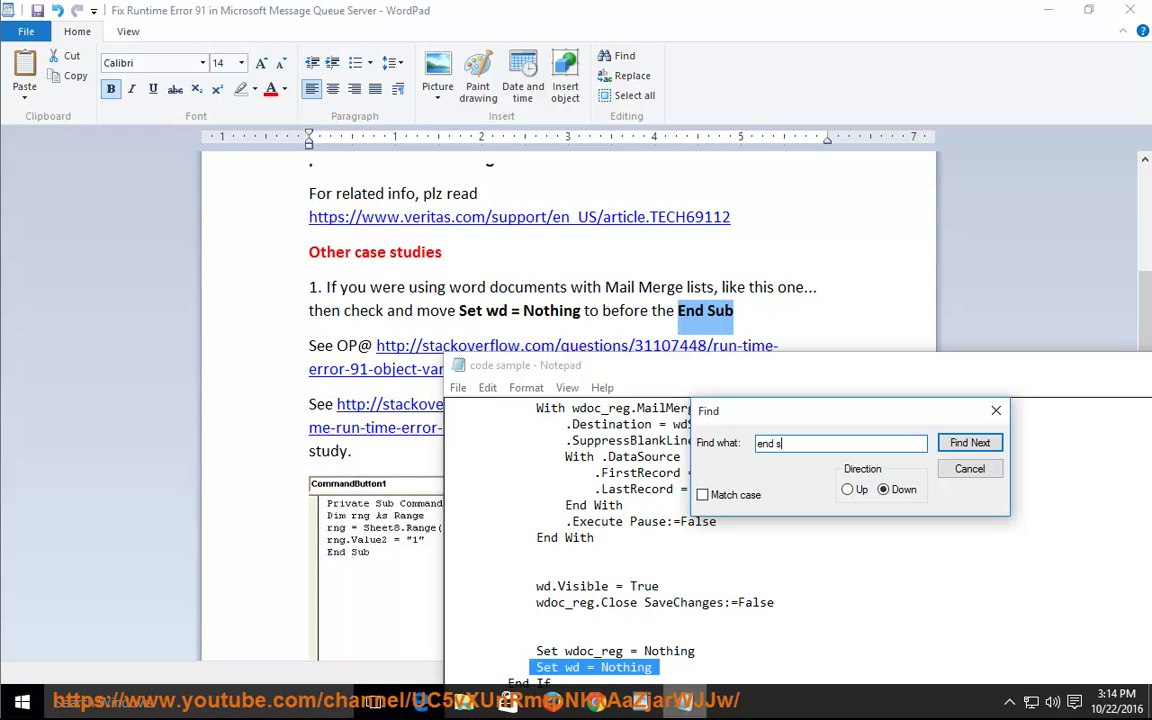
key(Return)
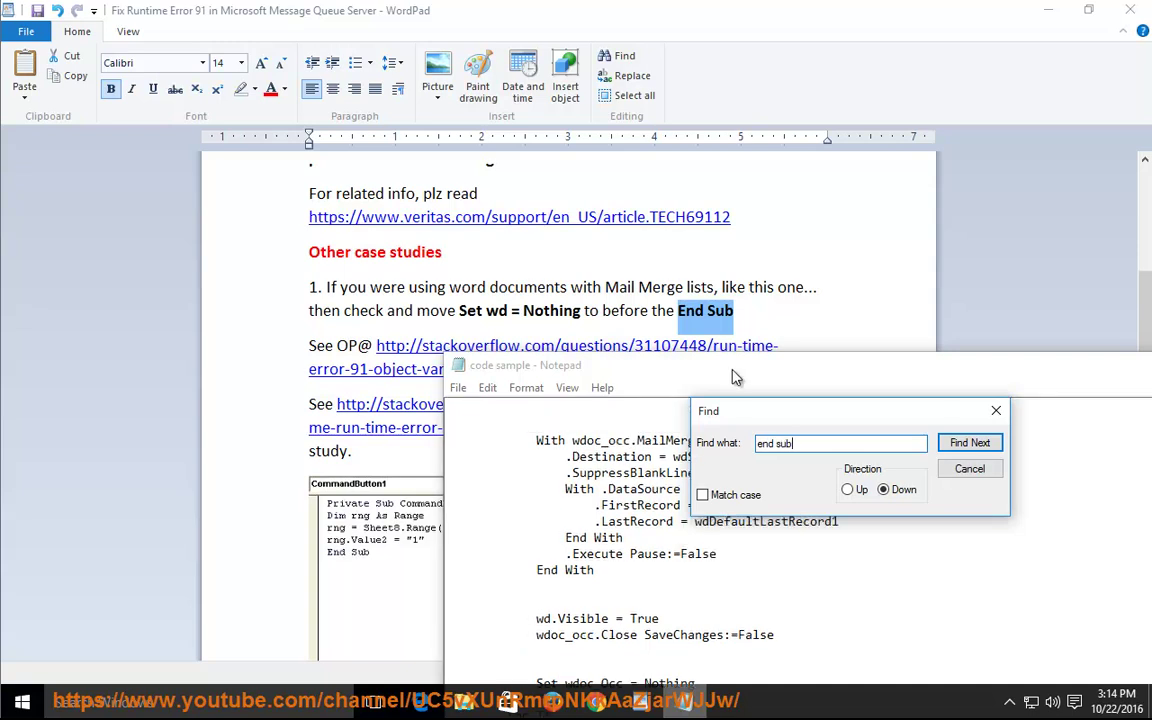
drag(745, 362, 751, 49)
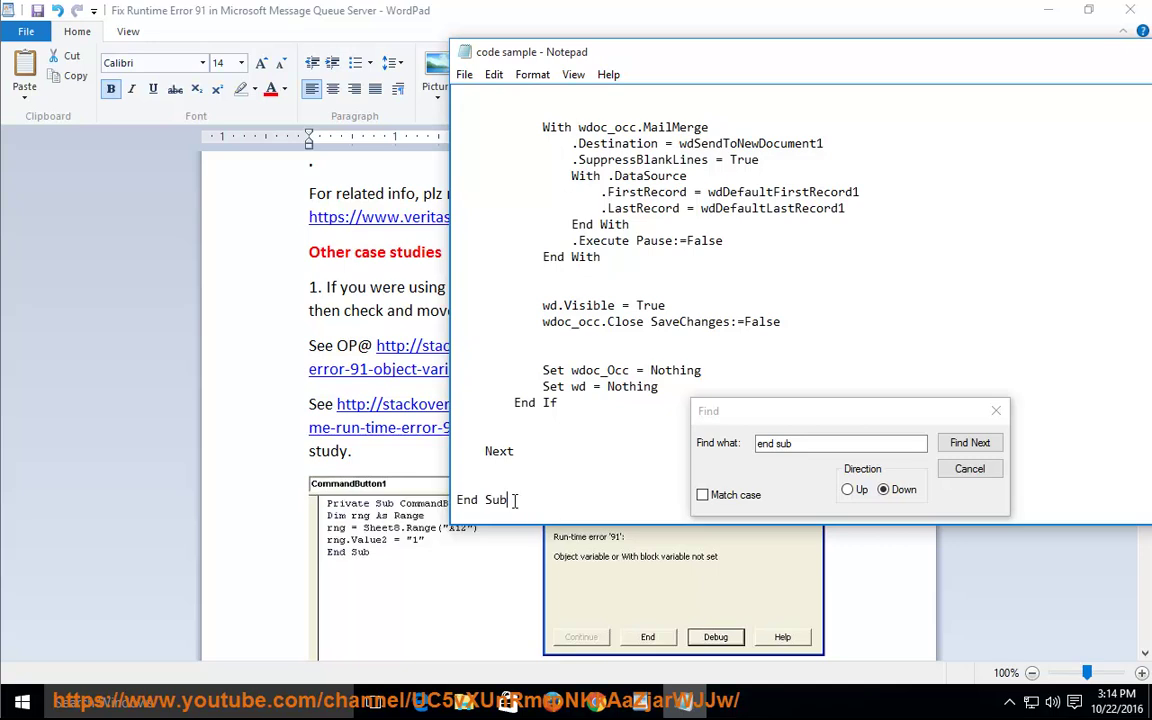
key(alt+Tab)
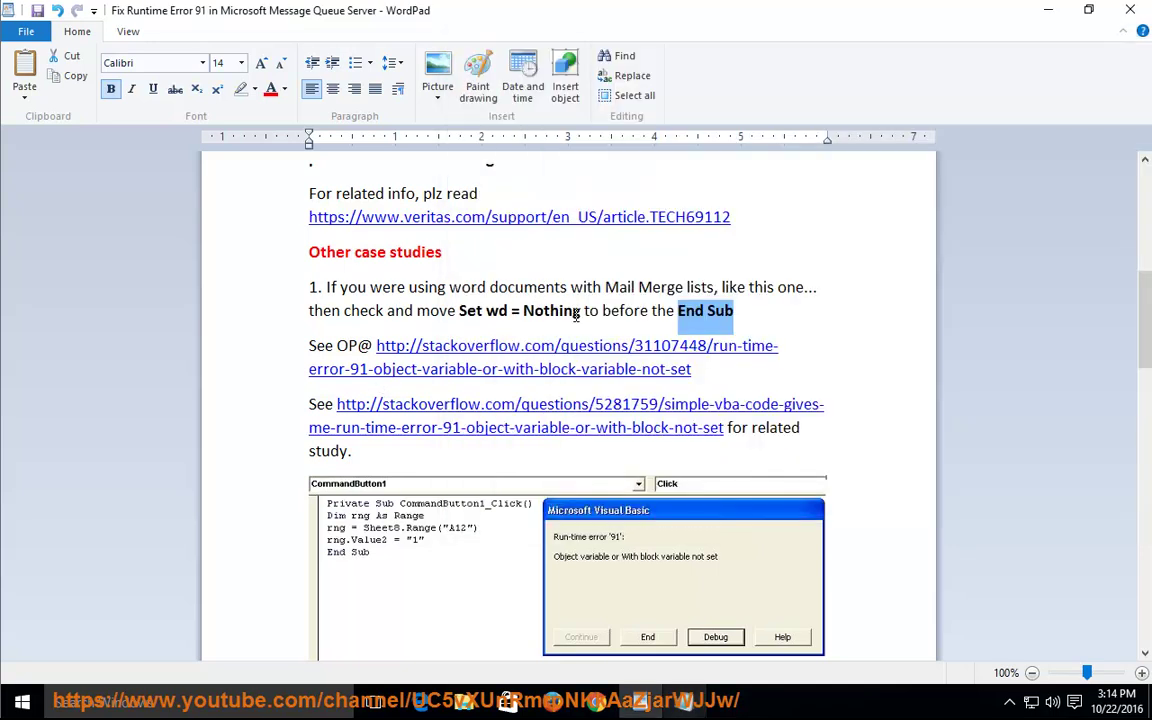
drag(578, 312, 468, 315)
right_click(477, 320)
click(470, 350)
Step: Select the final 'Set wd = Nothing' line just above End Sub in the code
key(alt+Tab)
click(502, 480)
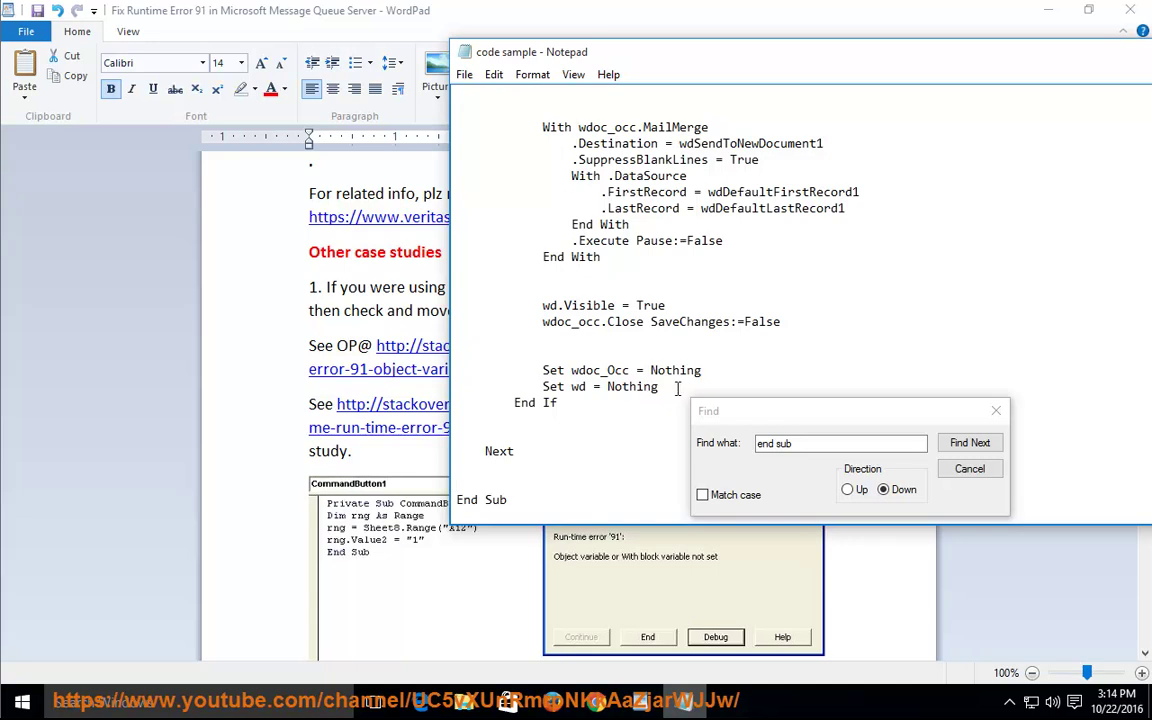
drag(677, 388, 521, 389)
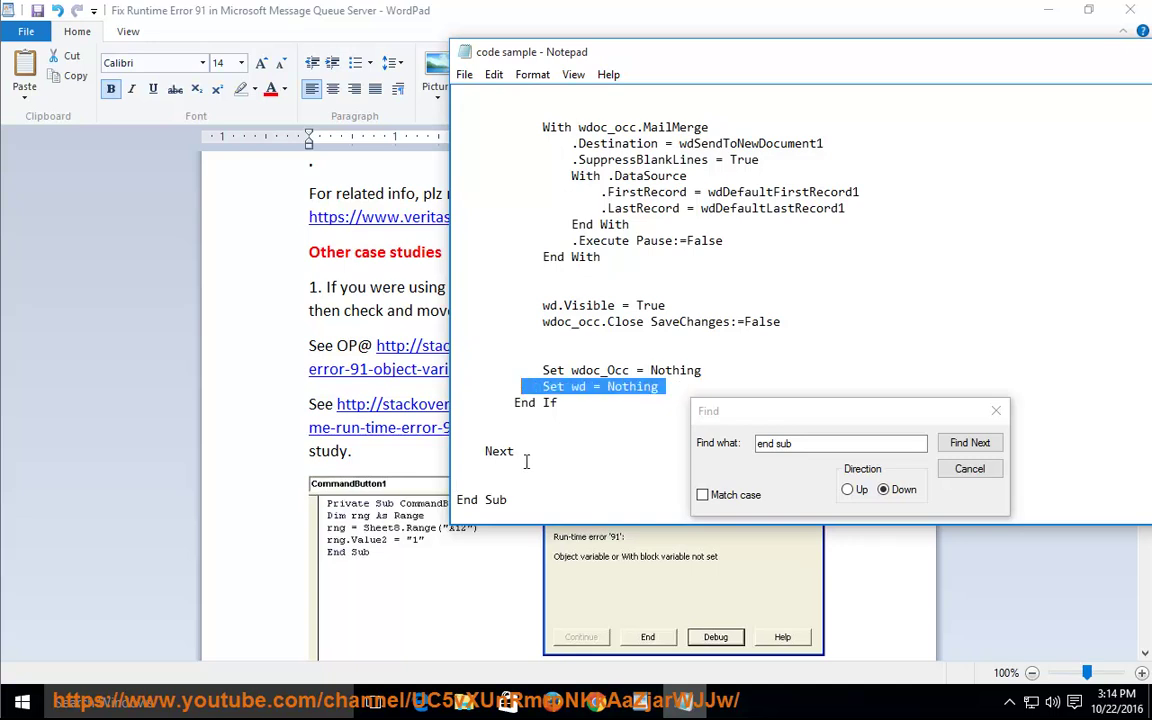
click(546, 508)
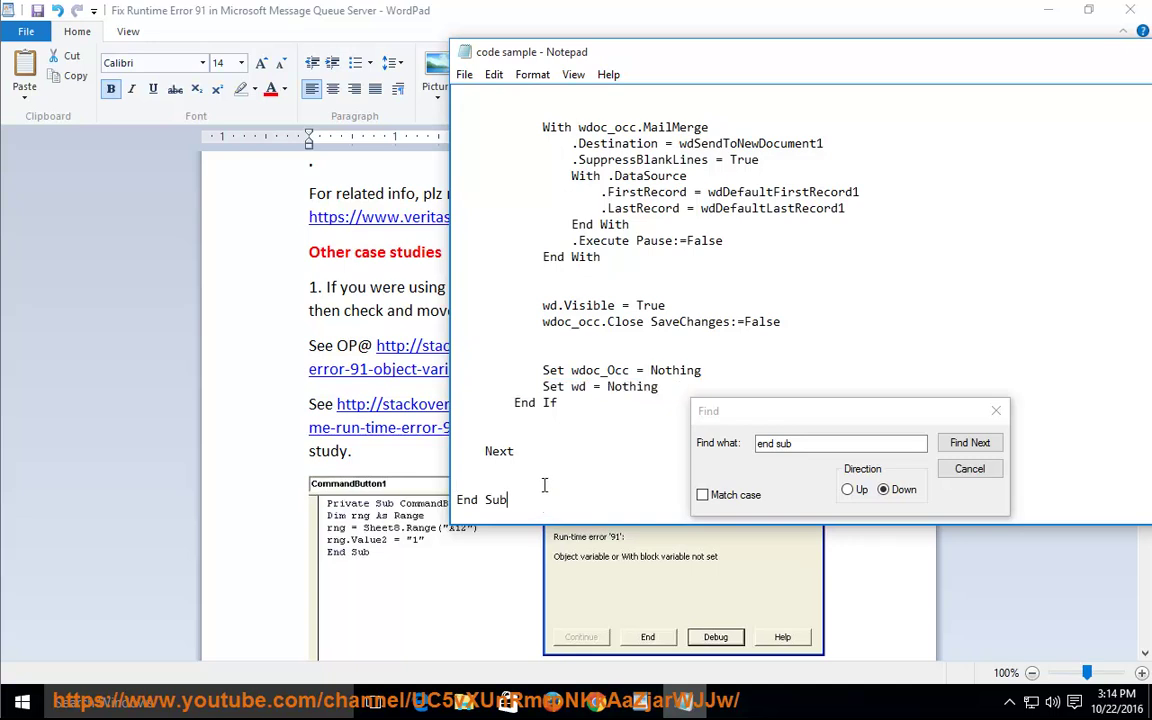
click(151, 320)
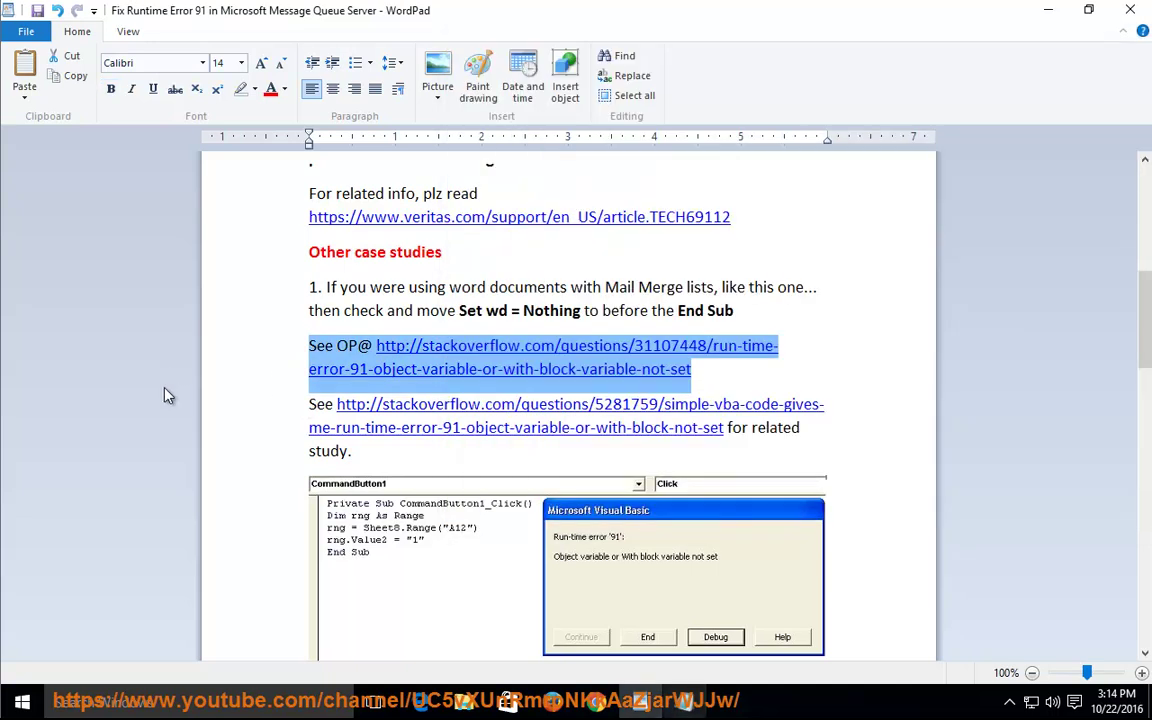
Step: Insert a blank line after the first stackoverflow link
key(ctrl+shift+Right)
key(ctrl+shift+Right)
click(804, 428)
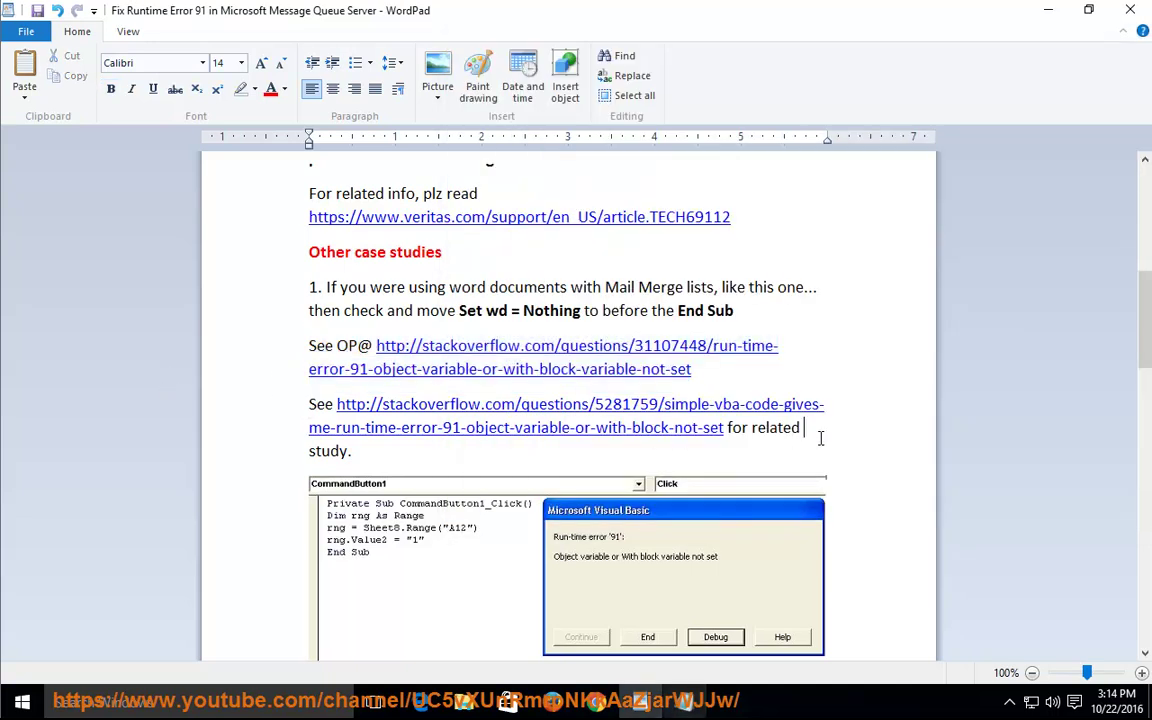
drag(356, 452, 376, 347)
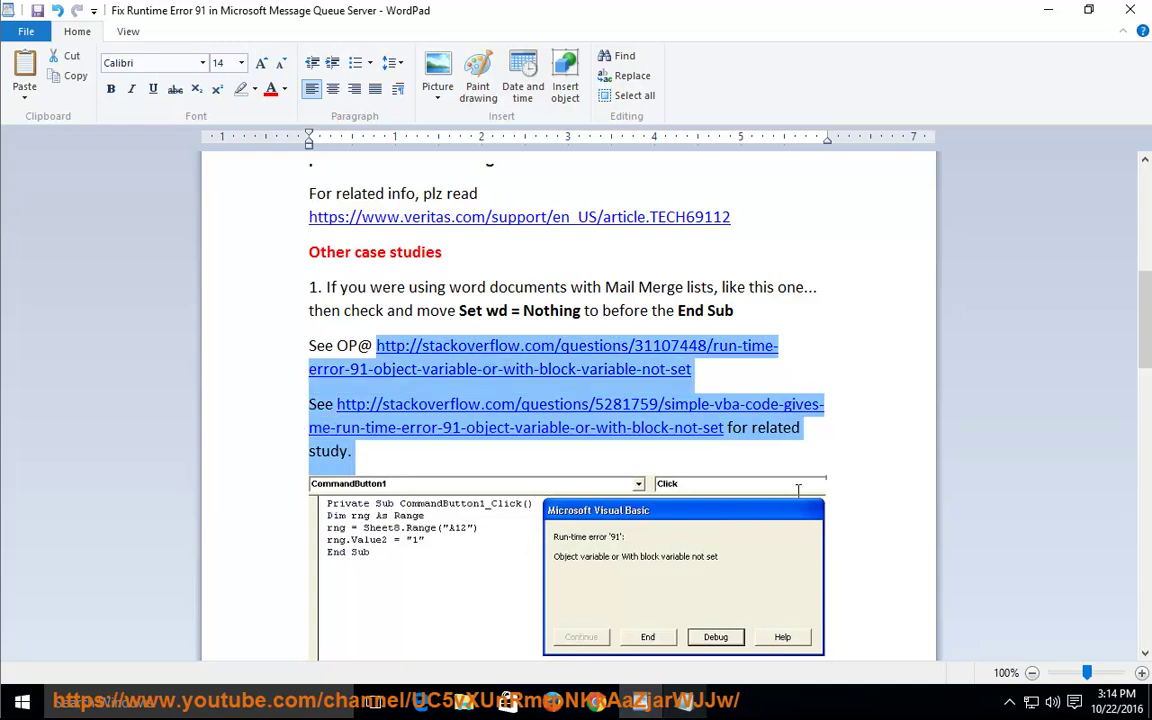
click(848, 452)
click(664, 372)
key(Return)
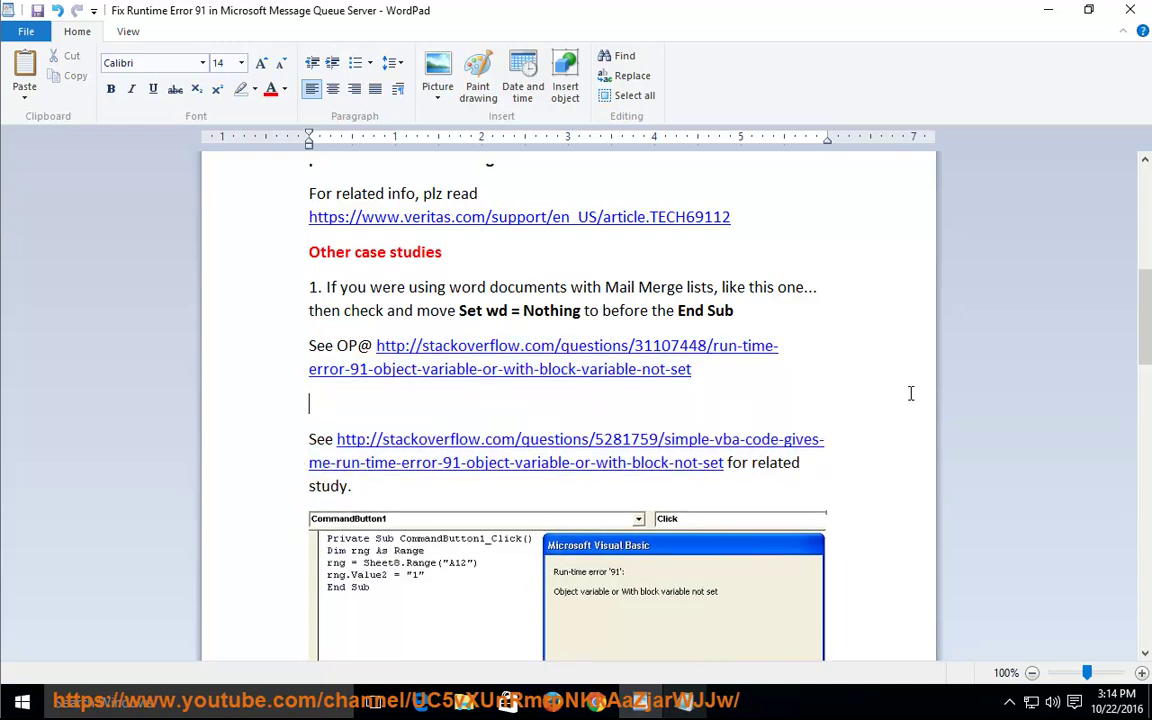
Step: Review the Matrix Designer and Hach WIMS case studies, highlighting their opening phrases
scroll(561, 359, down, 3)
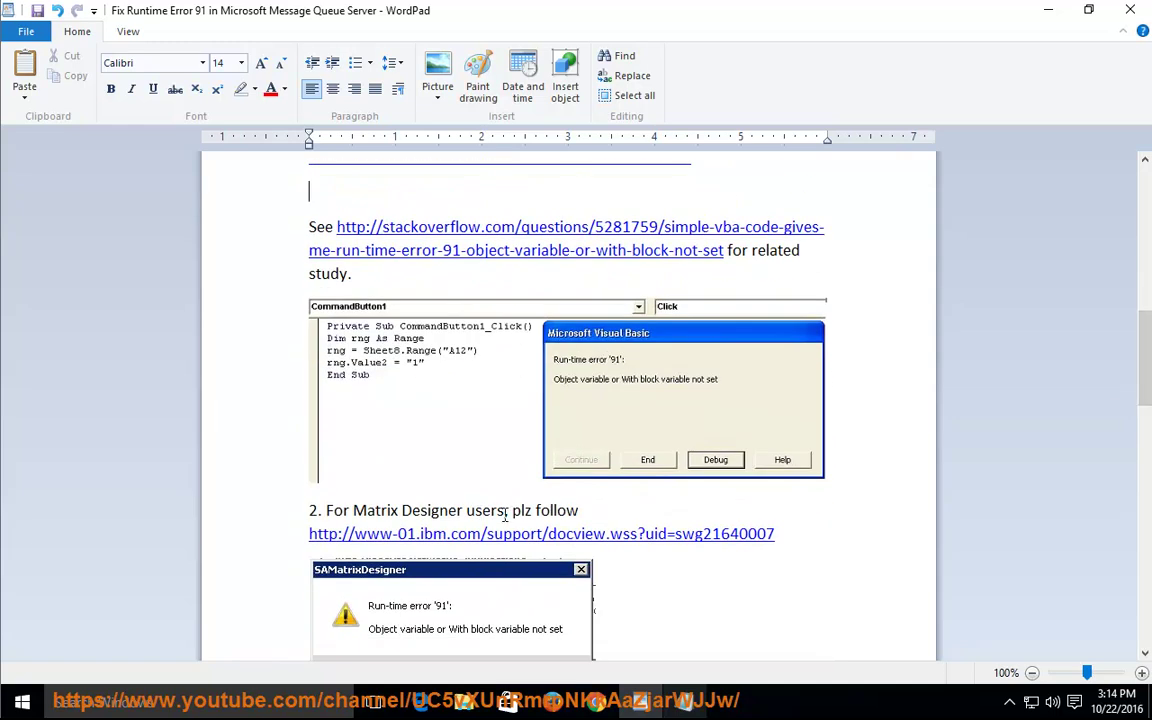
drag(505, 512, 345, 514)
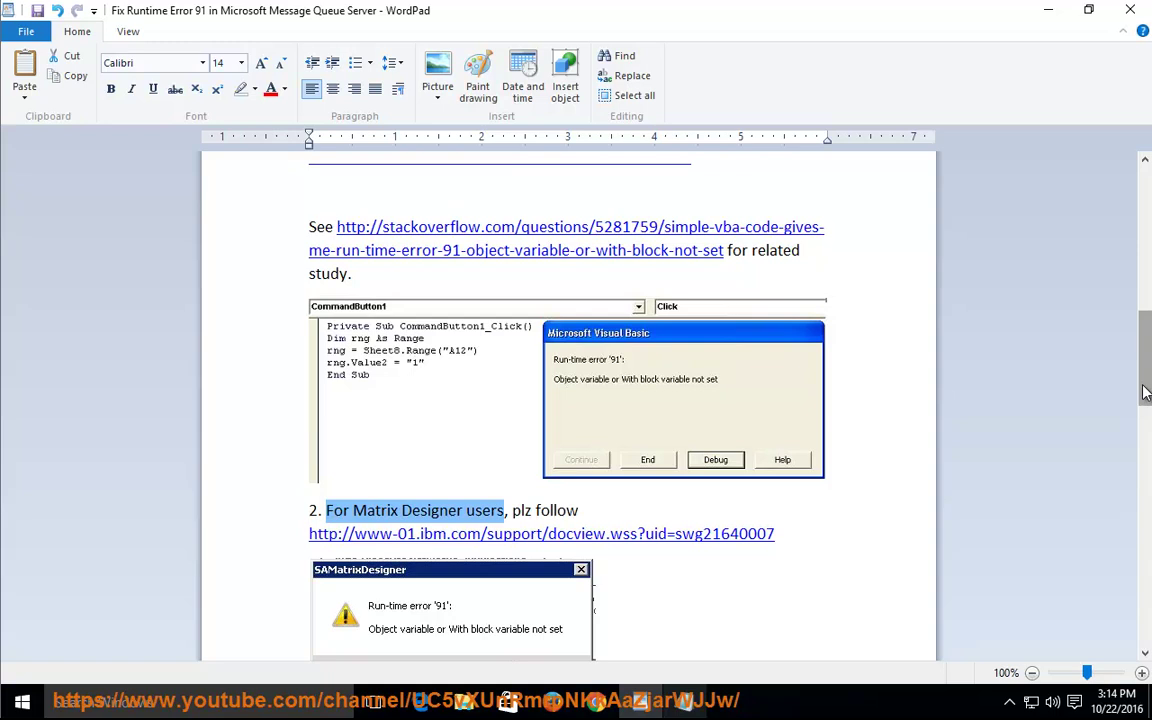
scroll(1146, 393, down, 3)
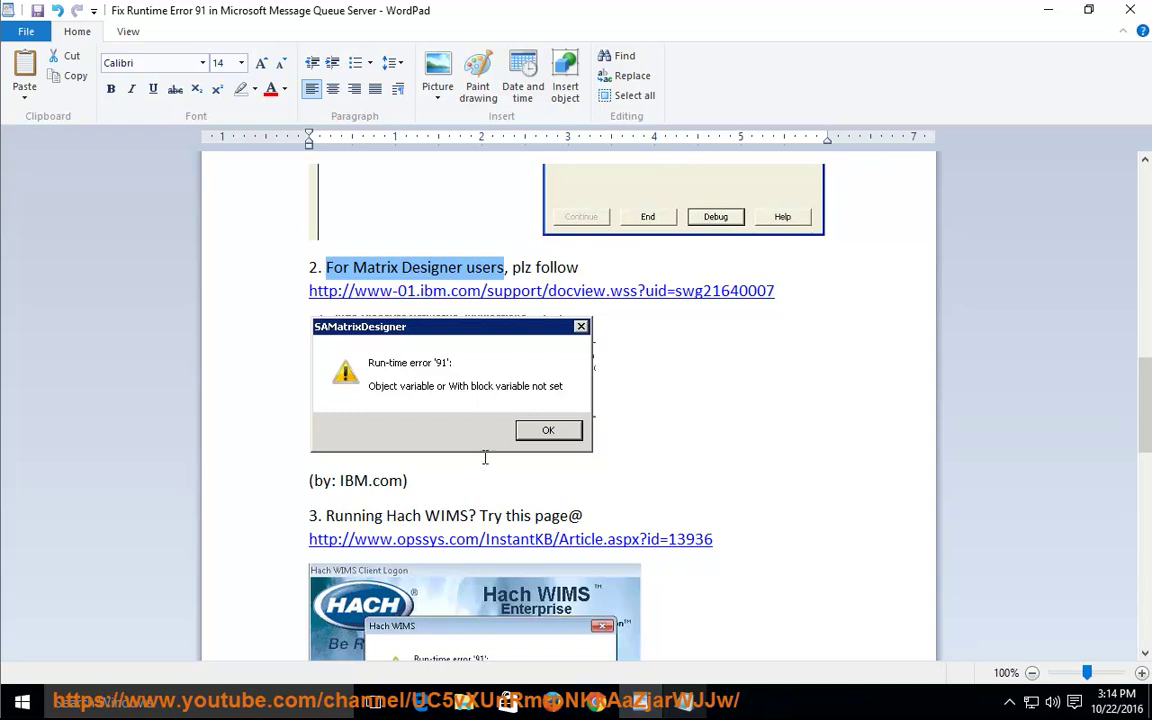
drag(469, 516, 354, 516)
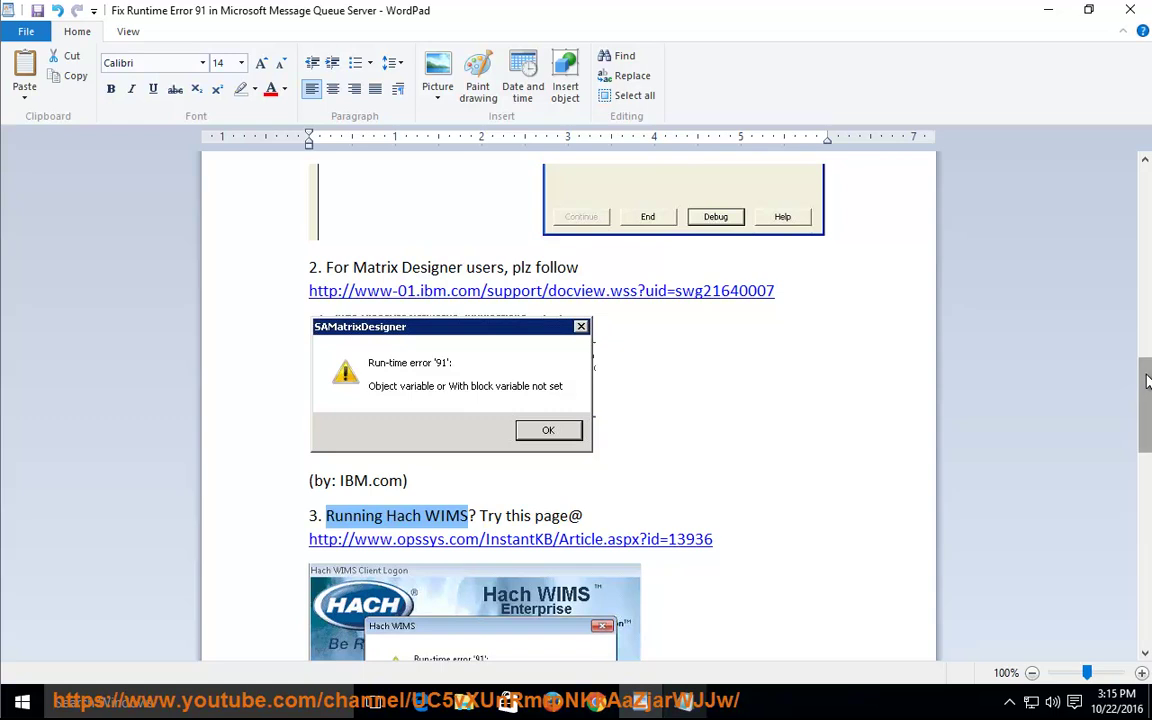
scroll(1130, 385, down, 4)
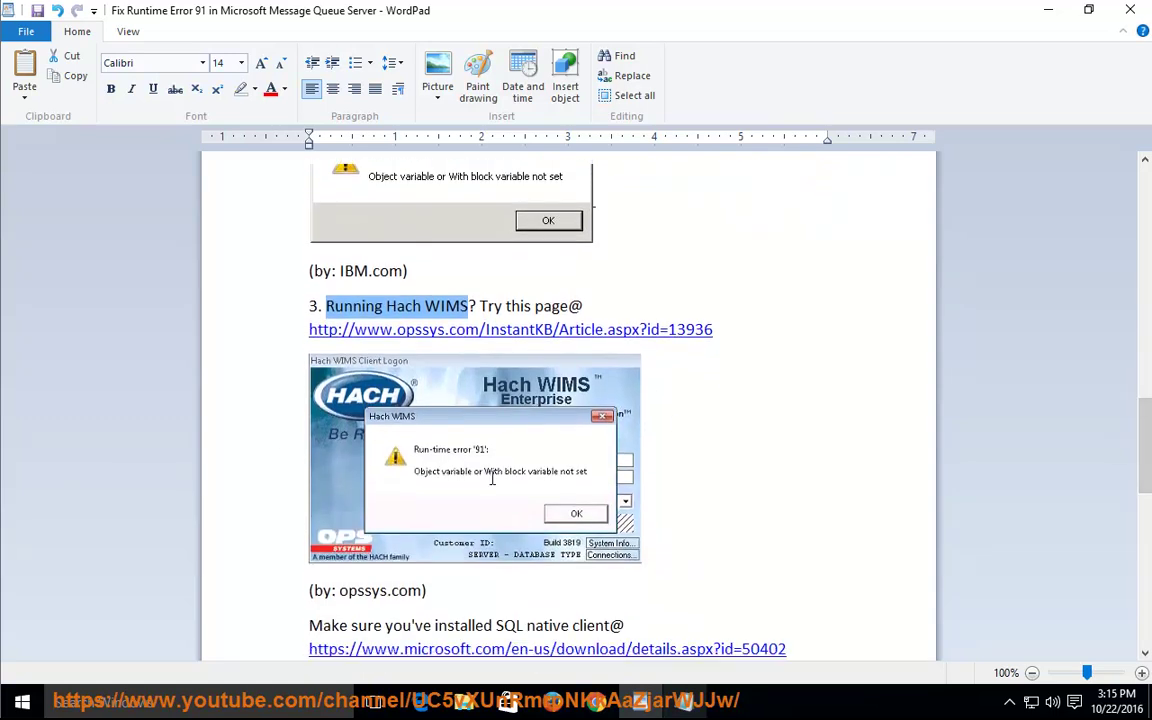
Step: Prefix the 'Make sure' line with 'IMPORTANT:' and save the guide
click(310, 625)
text(IMPORTANT)
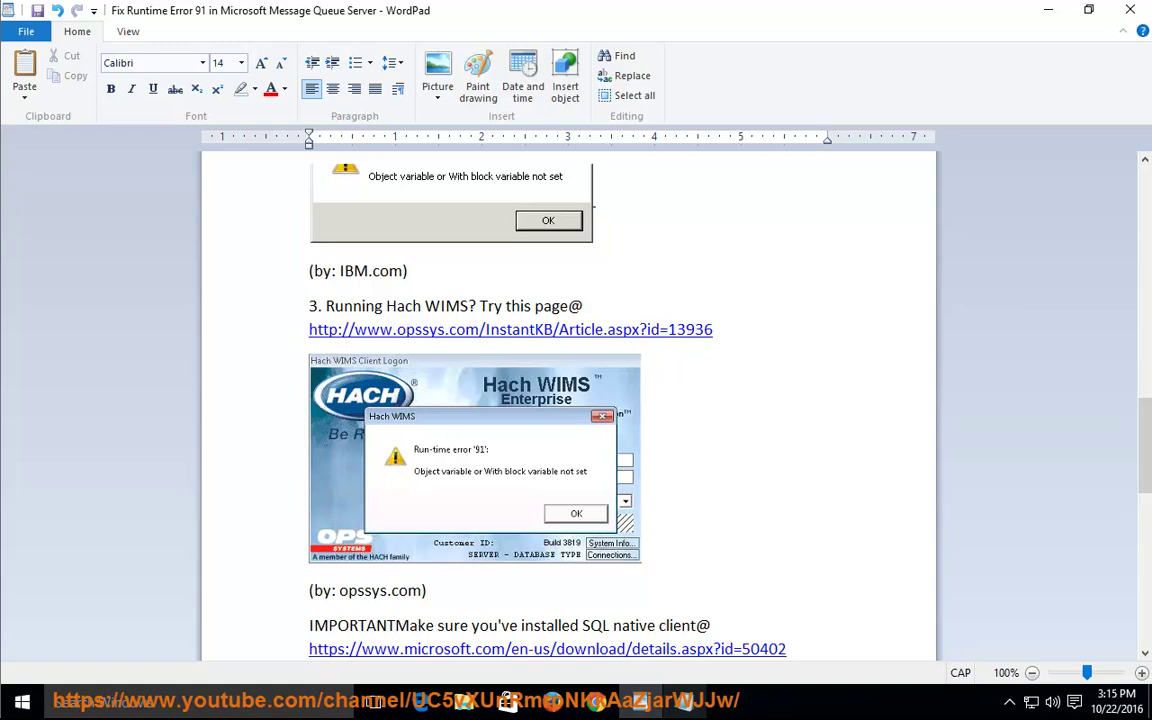
text(:)
key(ctrl+s)
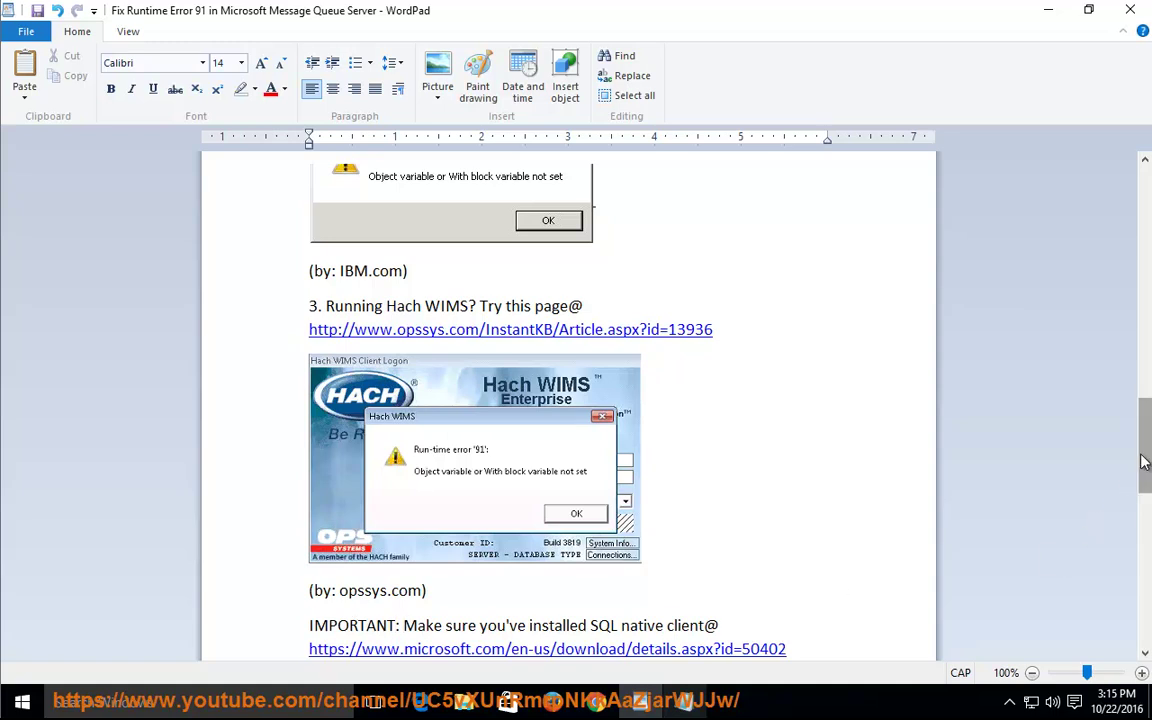
scroll(1145, 462, down, 3)
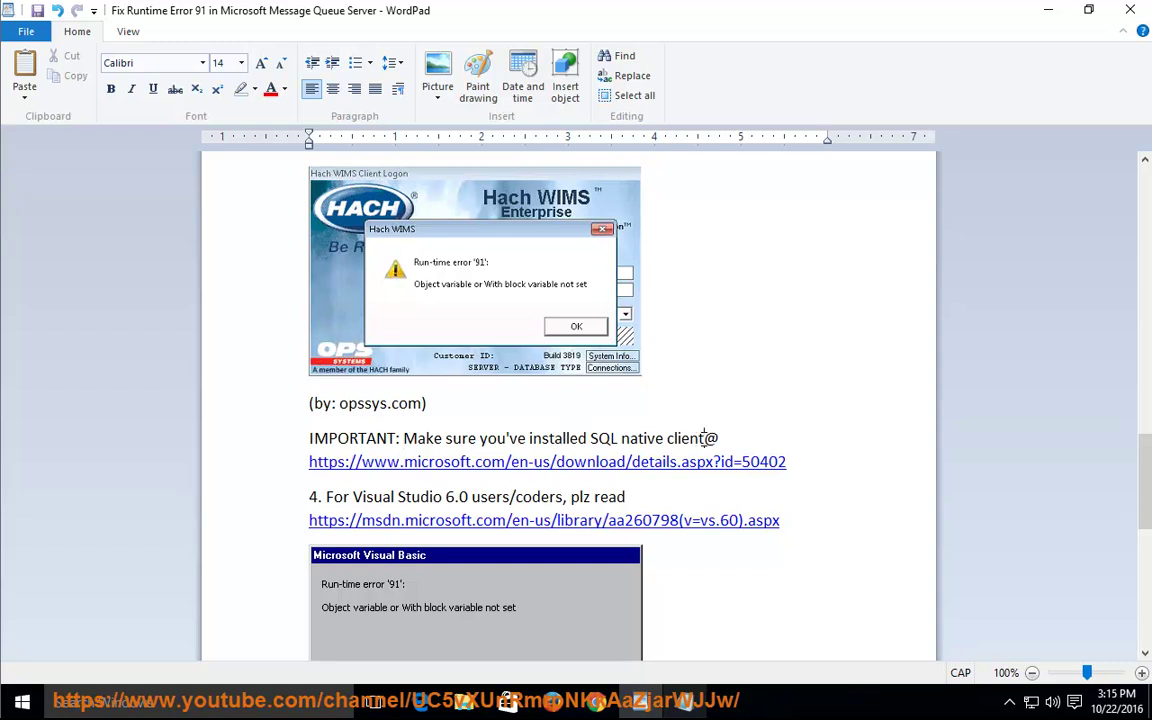
Step: Copy the Microsoft SQL native client download link and load it in Firefox
drag(704, 438, 607, 442)
drag(811, 466, 300, 468)
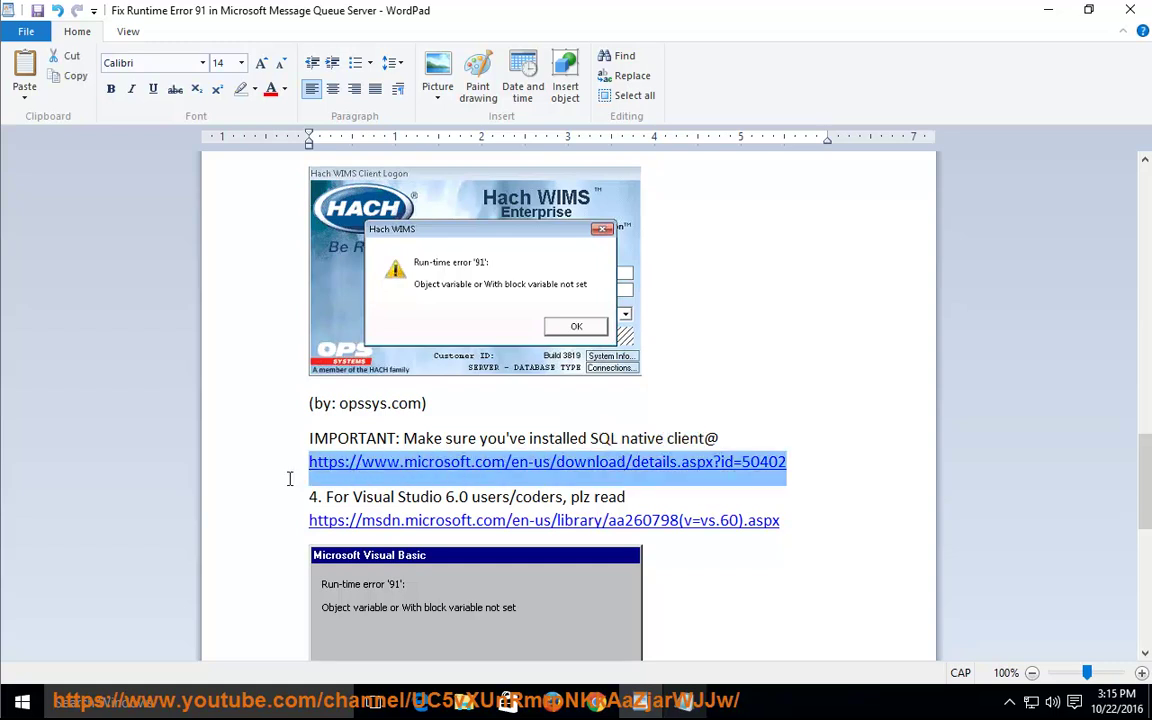
right_click(409, 470)
click(440, 492)
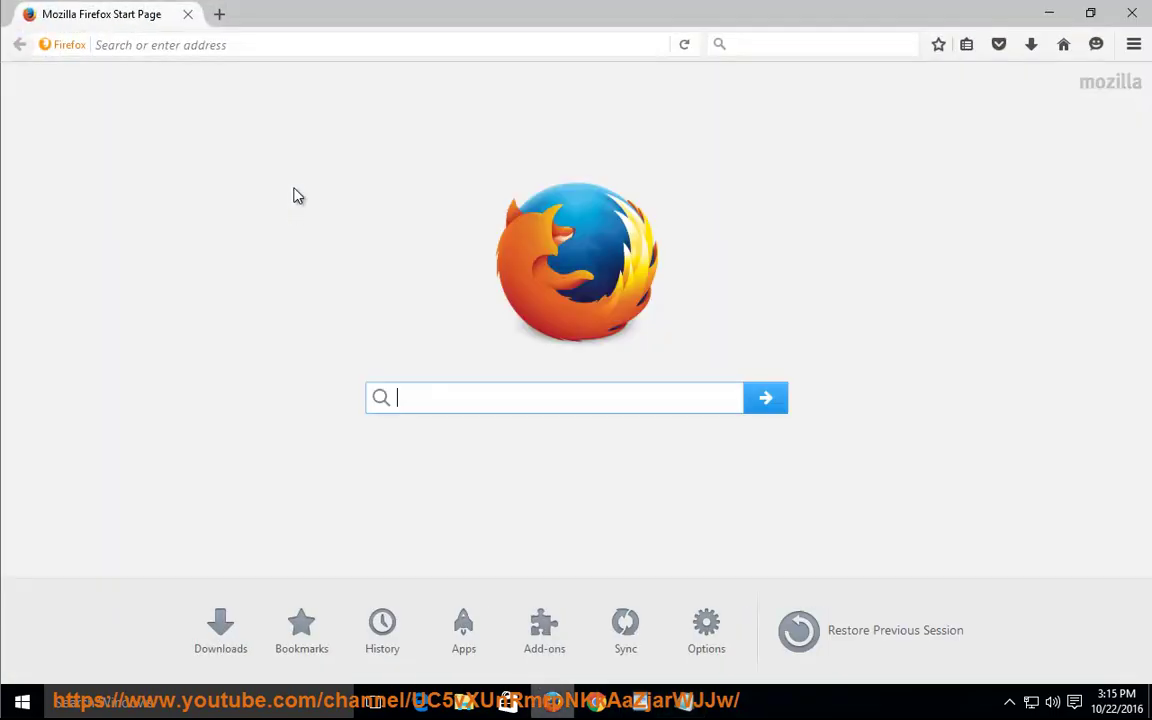
click(265, 42)
right_click(265, 44)
click(303, 121)
key(Return)
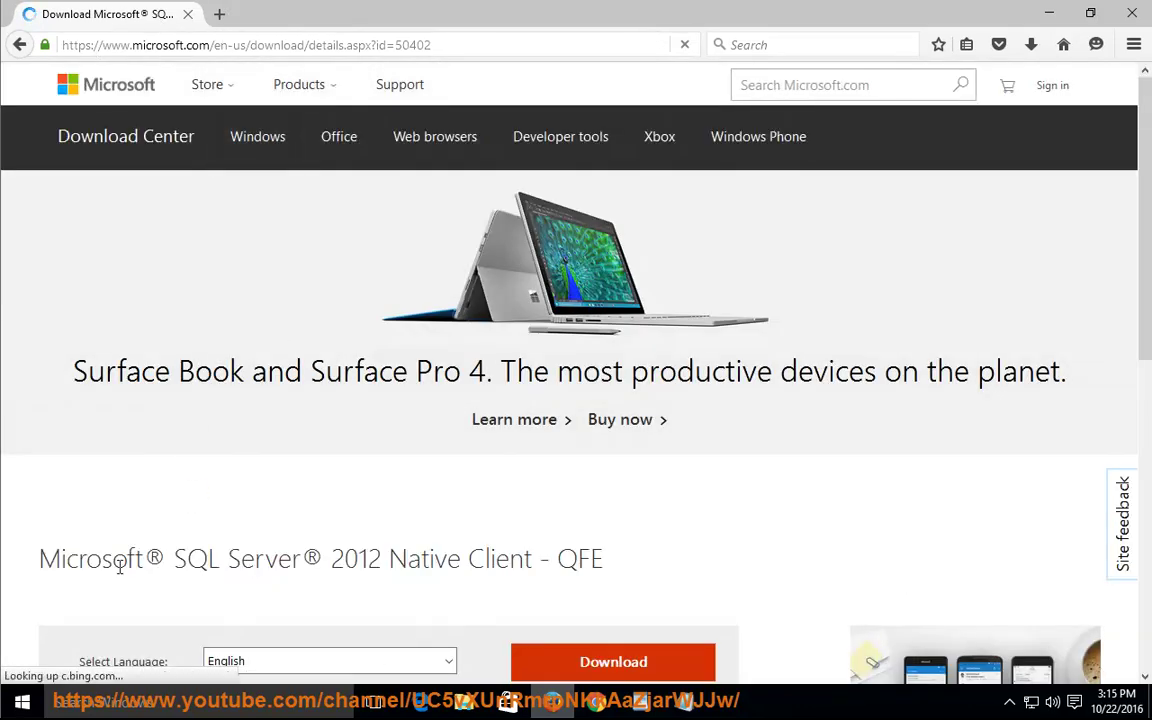
Step: Keep English as the SQL Server 2012 Native Client download language, then return to WordPad
drag(127, 558, 509, 560)
scroll(400, 560, down, 2)
click(295, 558)
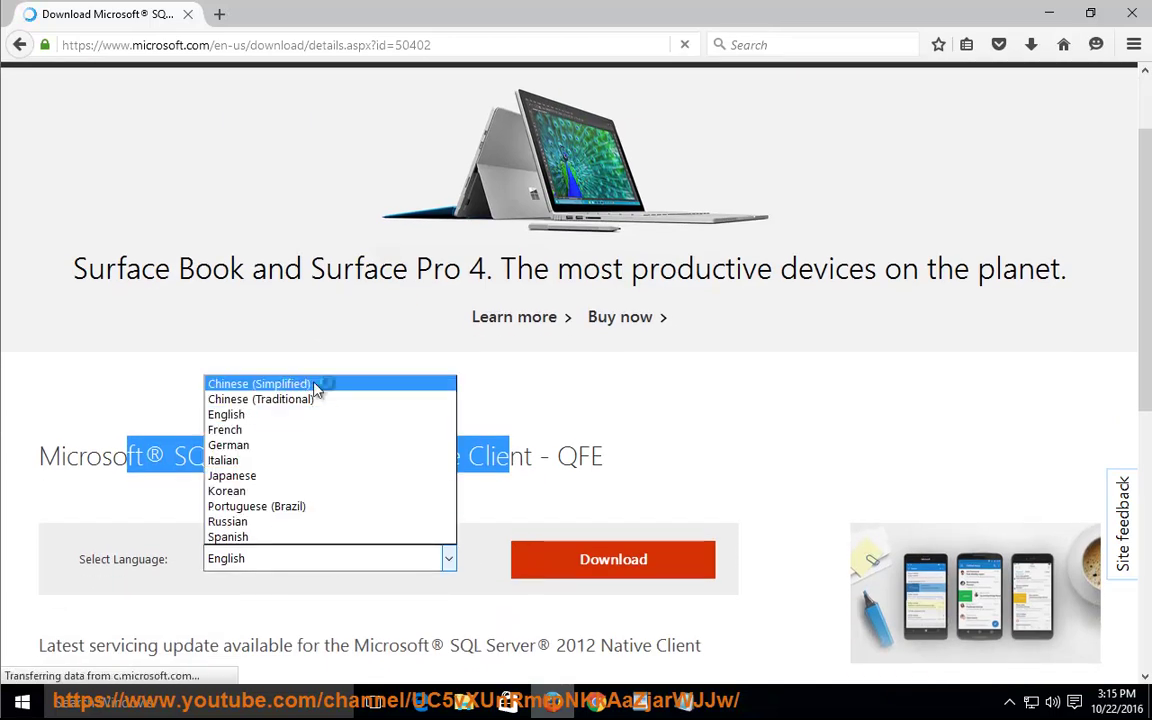
click(610, 558)
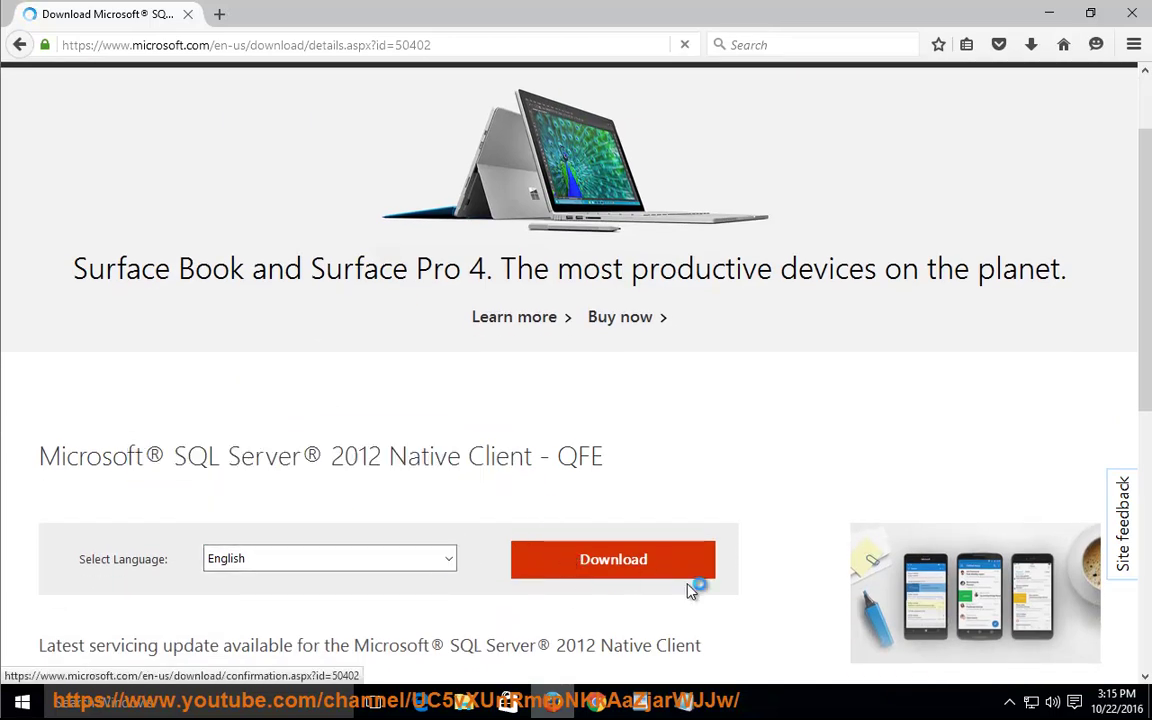
key(alt+Tab)
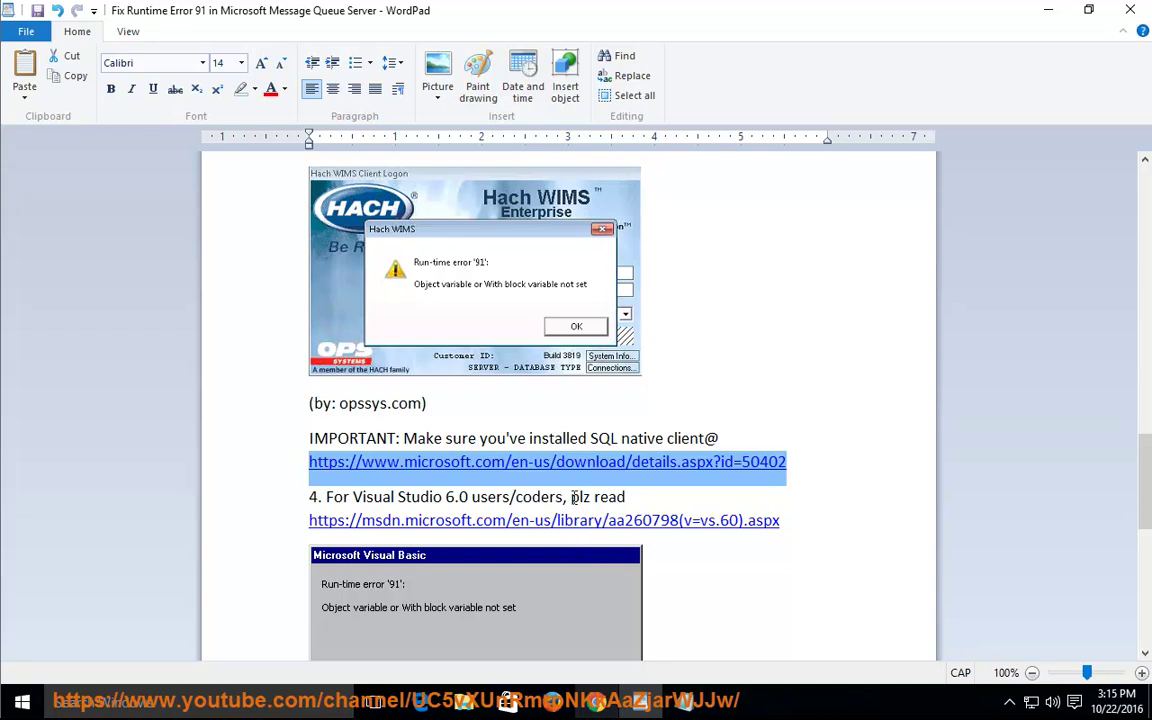
Step: Review section 4, highlighting 'Visual Studio 6.0 users/coders', the msdn link and 'using Store Operations POS'
drag(566, 497, 372, 505)
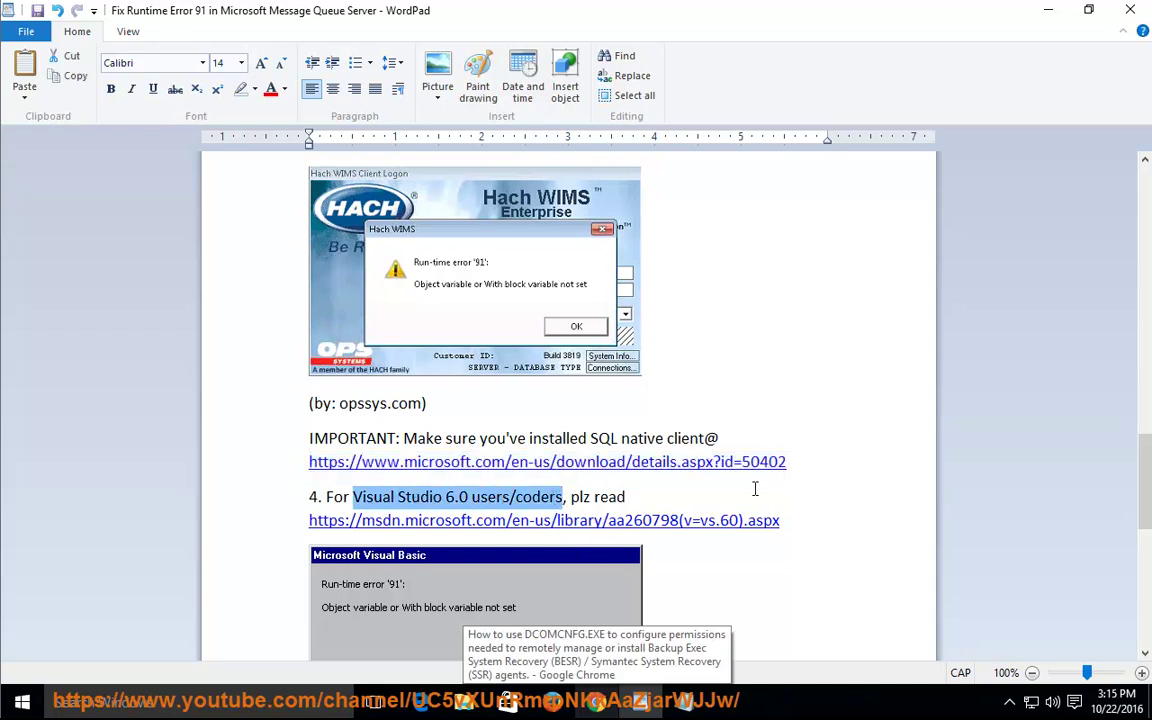
scroll(969, 485, down, 5)
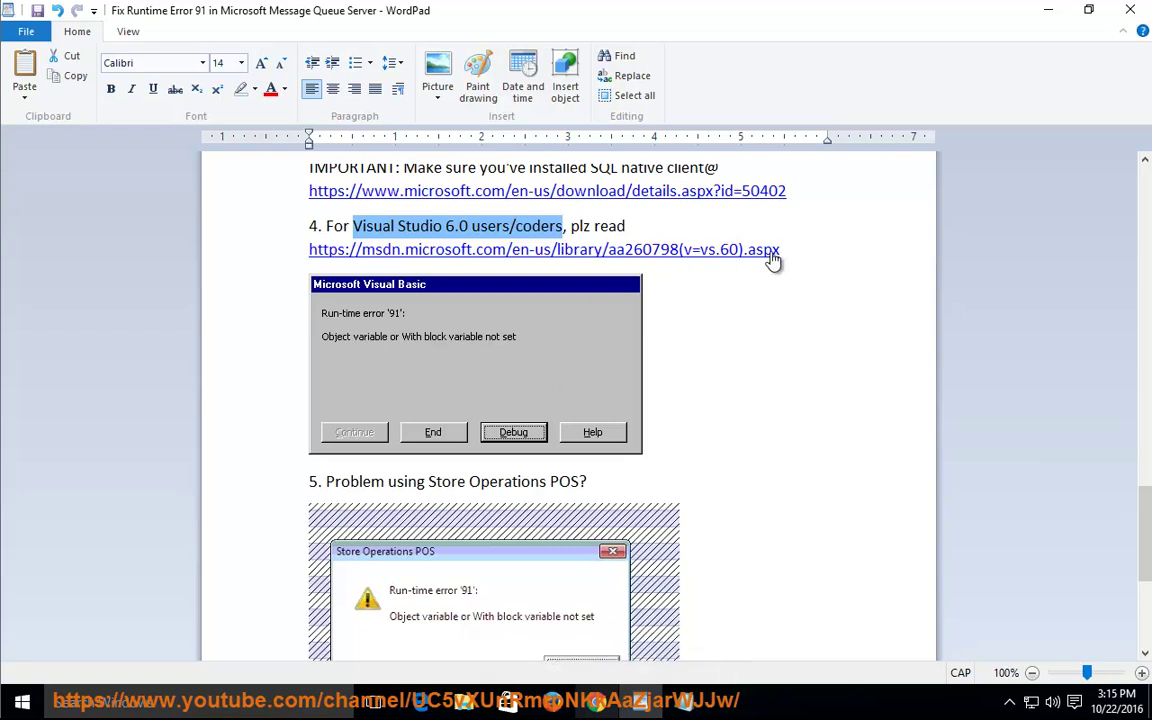
drag(803, 251, 281, 252)
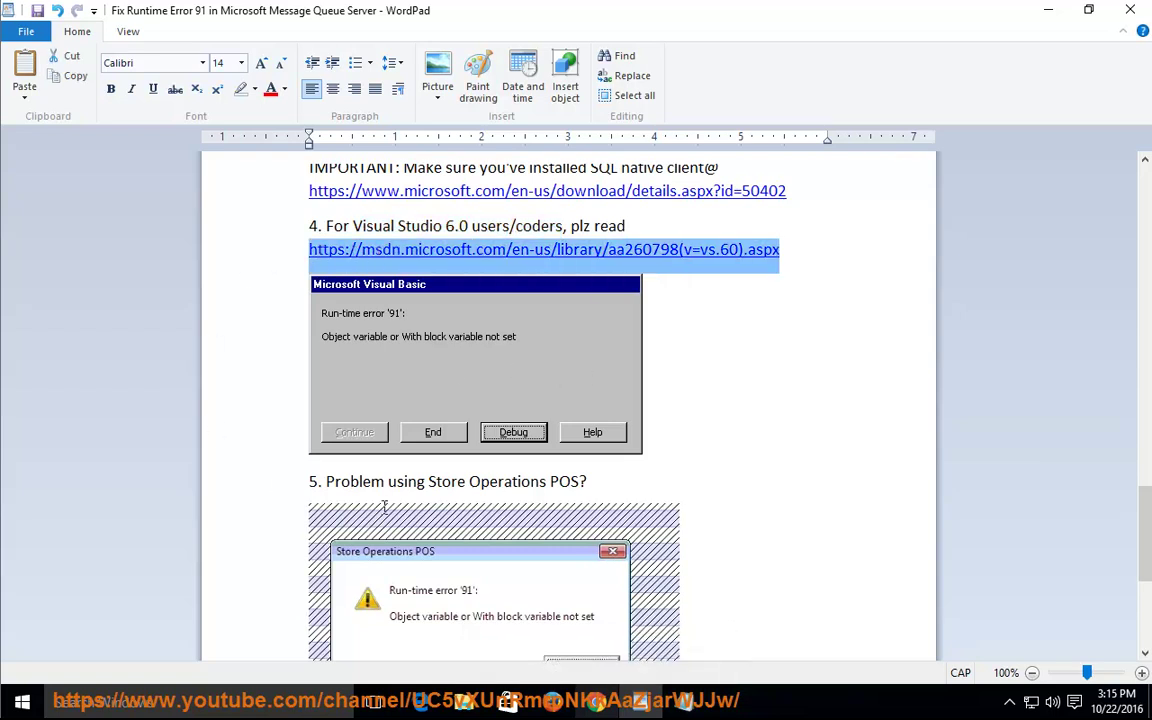
drag(588, 483, 427, 484)
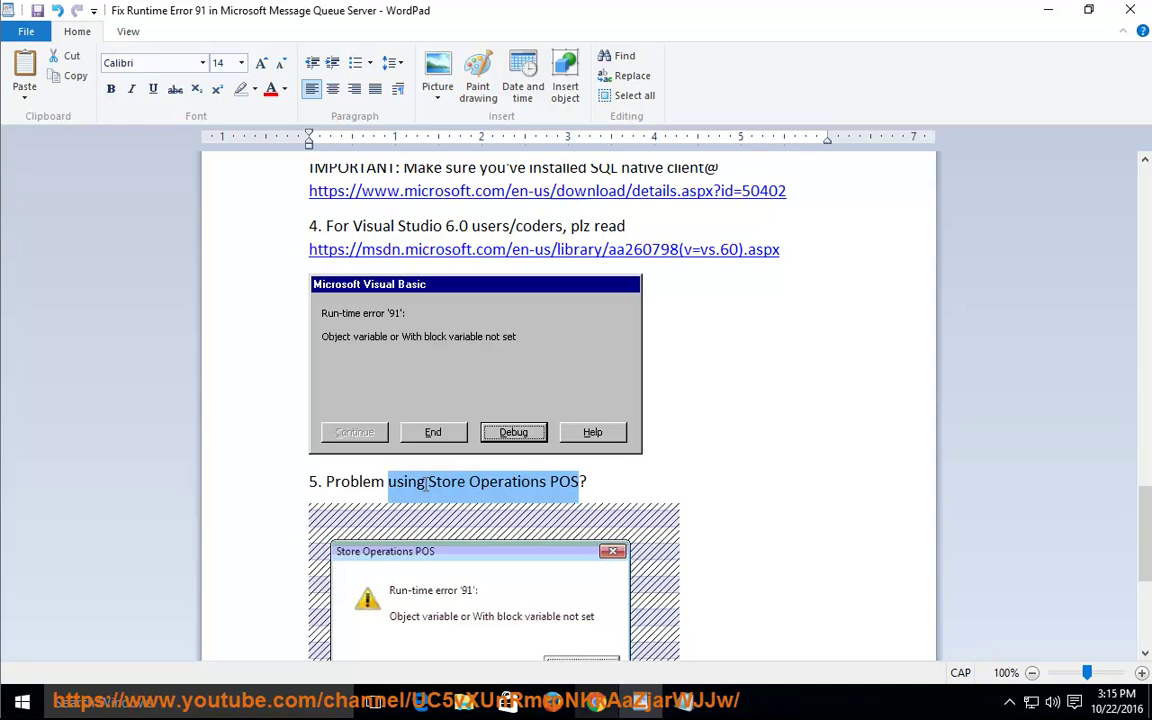
Step: Read the closing 'Try the below' paragraph ending at '401 WS', then return to the guide's title
scroll(700, 420, down, 3)
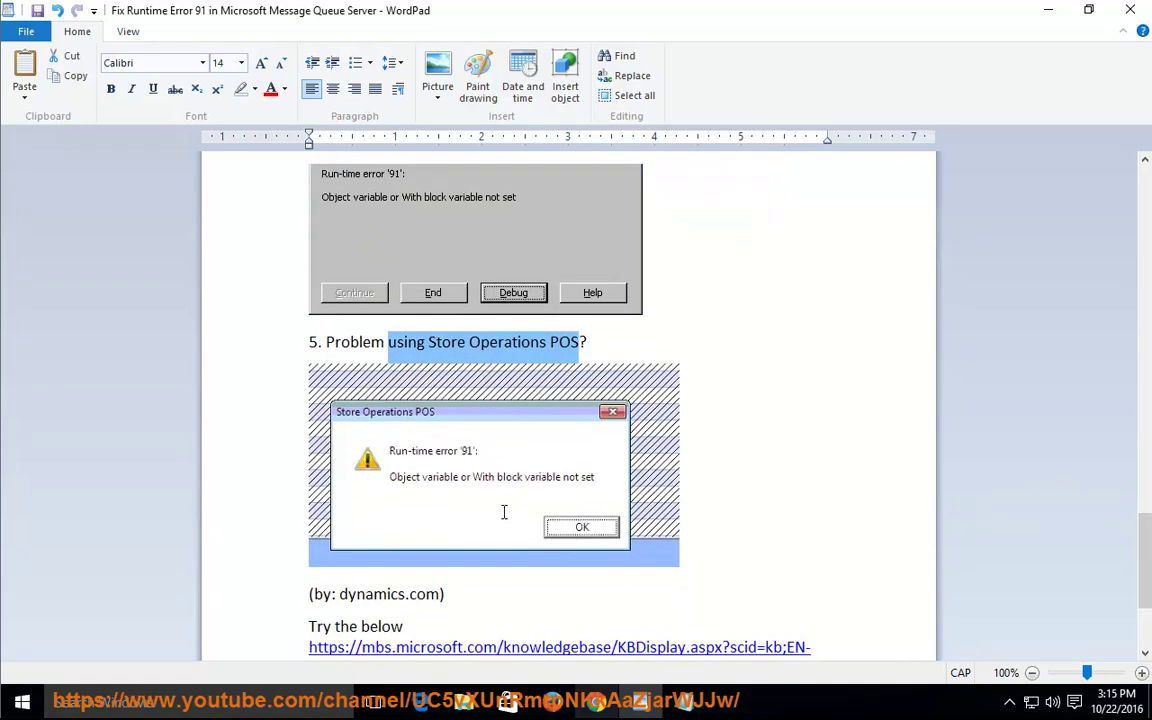
scroll(504, 512, down, 3)
drag(643, 479, 306, 440)
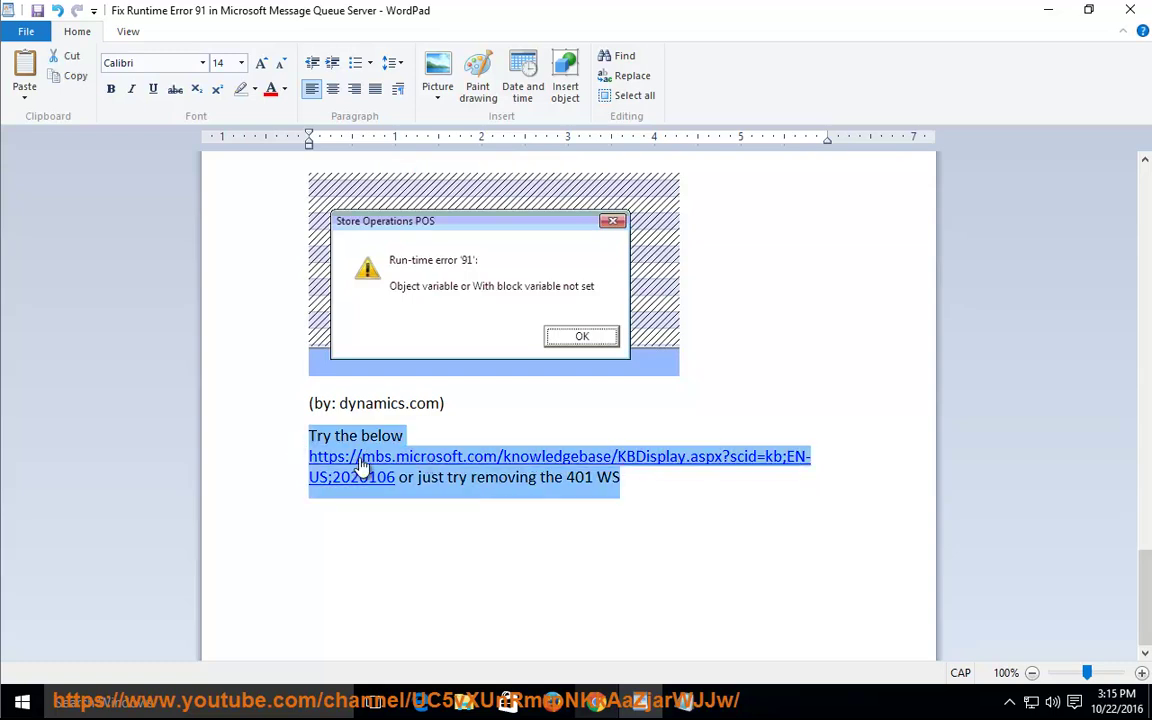
click(640, 481)
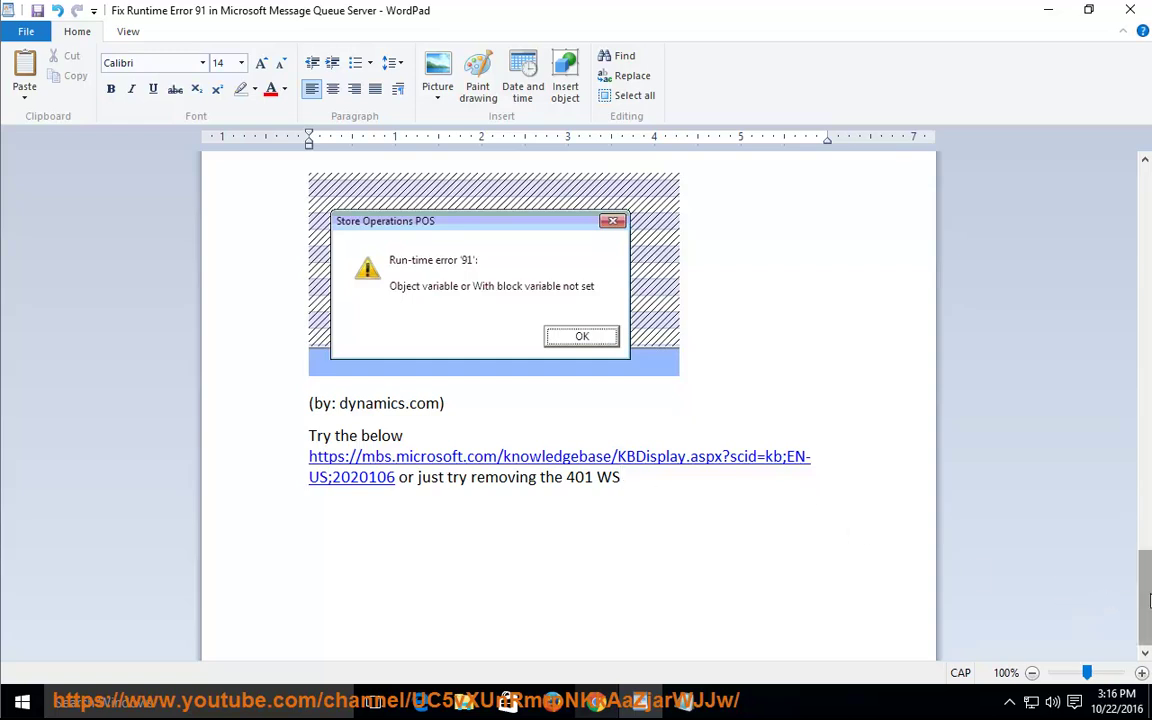
drag(1146, 602, 1146, 217)
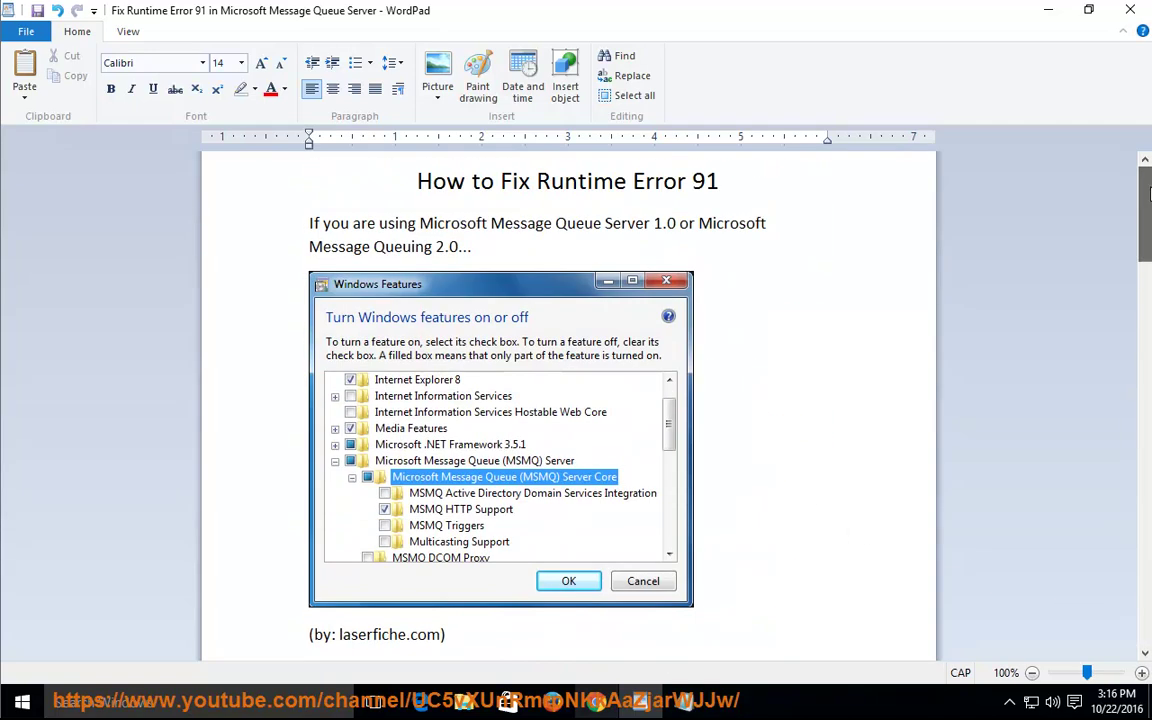